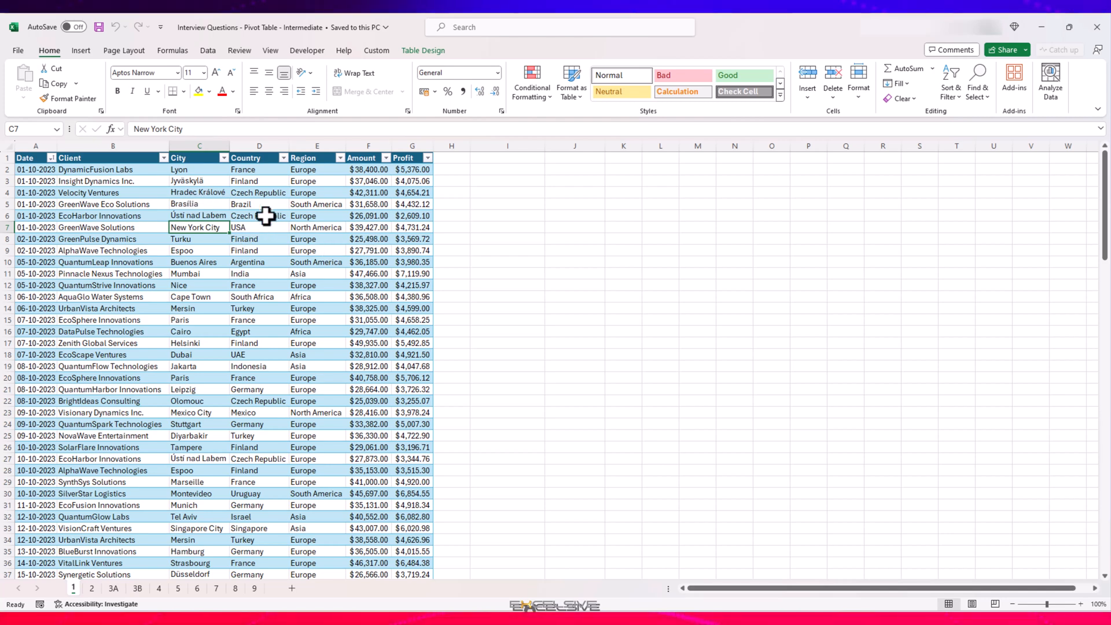
{"action": "left_click", "coordinate": [373, 203]}
{"action": "left_click_drag", "start_coordinate": [406, 173], "coordinate": [427, 502]}
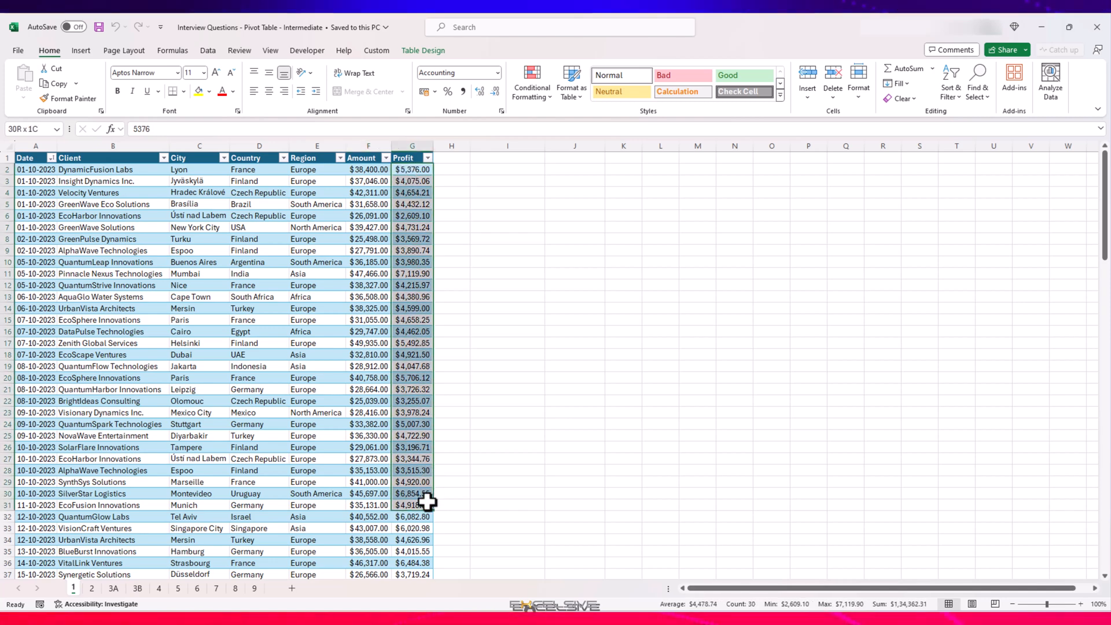
Step: Bring up the recommended PivotTables for the sales table and review the suggested layouts
{"action": "left_click", "coordinate": [398, 254]}
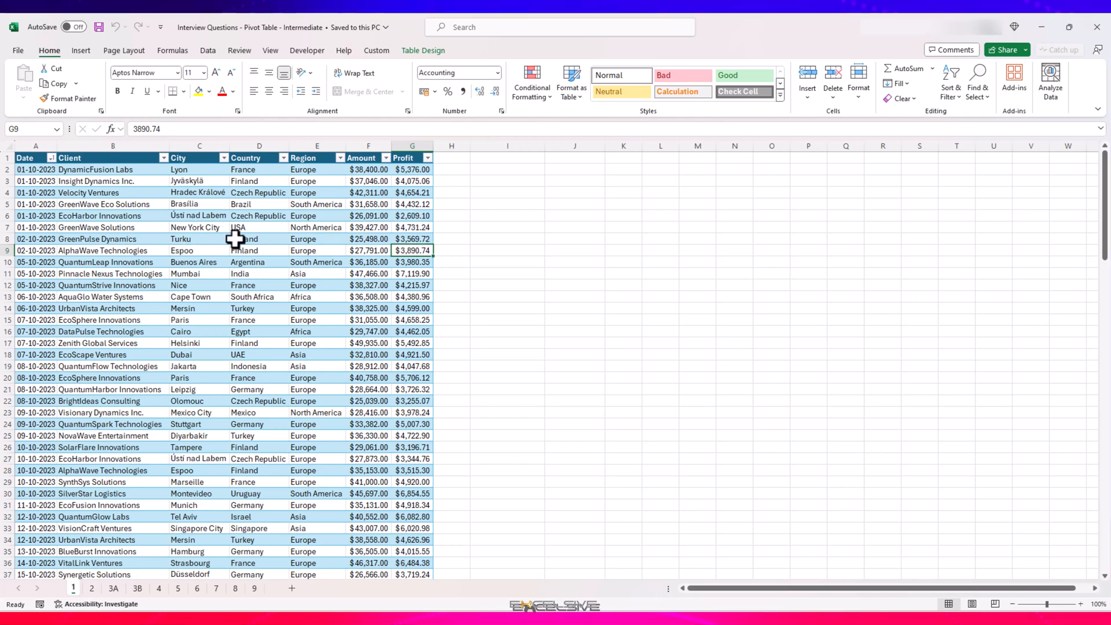
{"action": "left_click", "coordinate": [81, 53]}
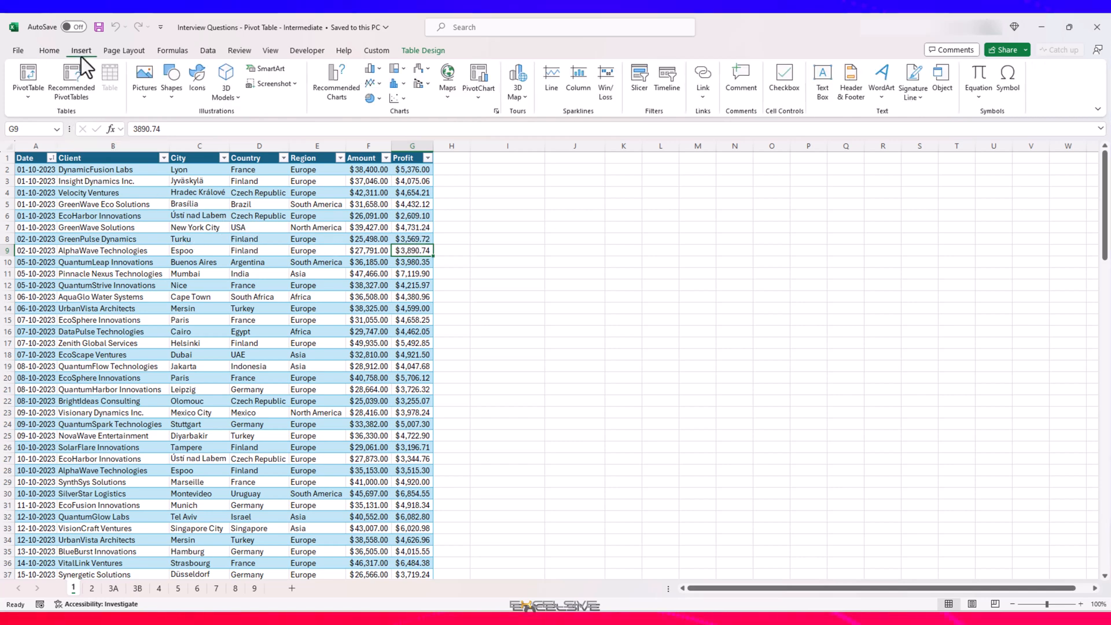
{"action": "left_click", "coordinate": [67, 90]}
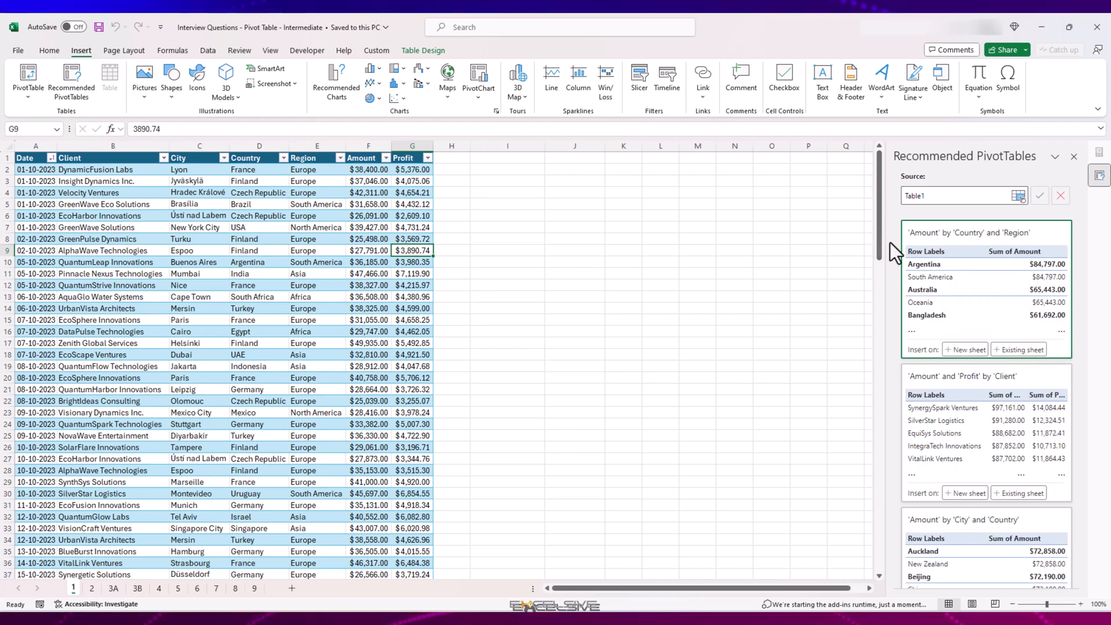
{"action": "scroll", "coordinate": [970, 317], "scroll_direction": "down", "scroll_amount": 4}
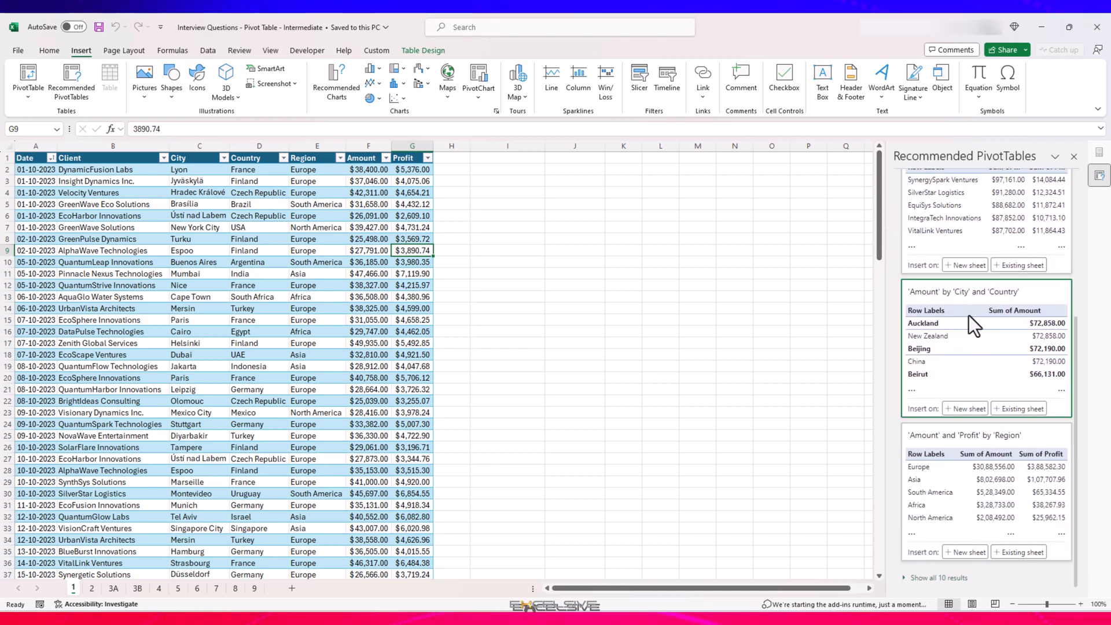
{"action": "scroll", "coordinate": [967, 314], "scroll_direction": "up", "scroll_amount": 4}
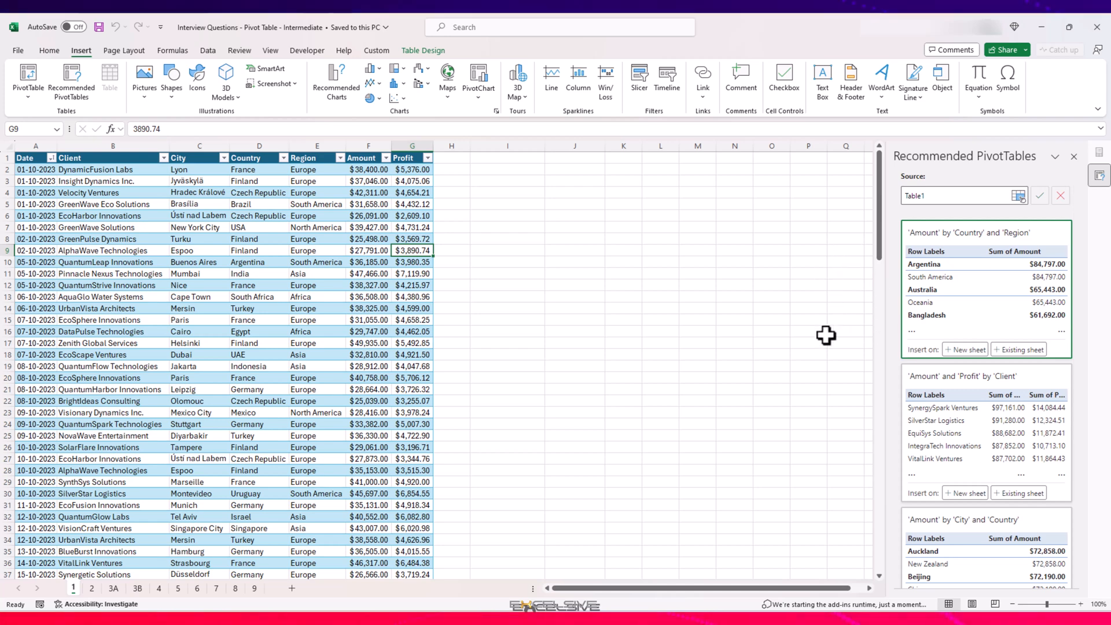
{"action": "scroll", "coordinate": [952, 296], "scroll_direction": "down", "scroll_amount": 3}
{"action": "scroll", "coordinate": [952, 297], "scroll_direction": "up", "scroll_amount": 3}
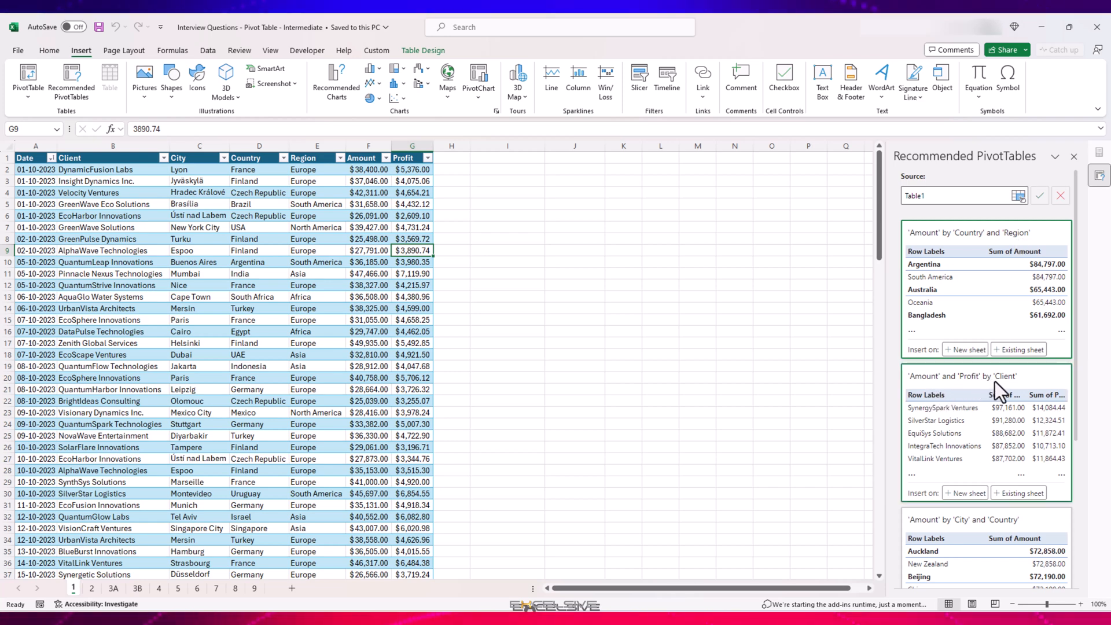
{"action": "scroll", "coordinate": [1003, 381], "scroll_direction": "down", "scroll_amount": 2}
{"action": "scroll", "coordinate": [1003, 380], "scroll_direction": "down", "scroll_amount": 2}
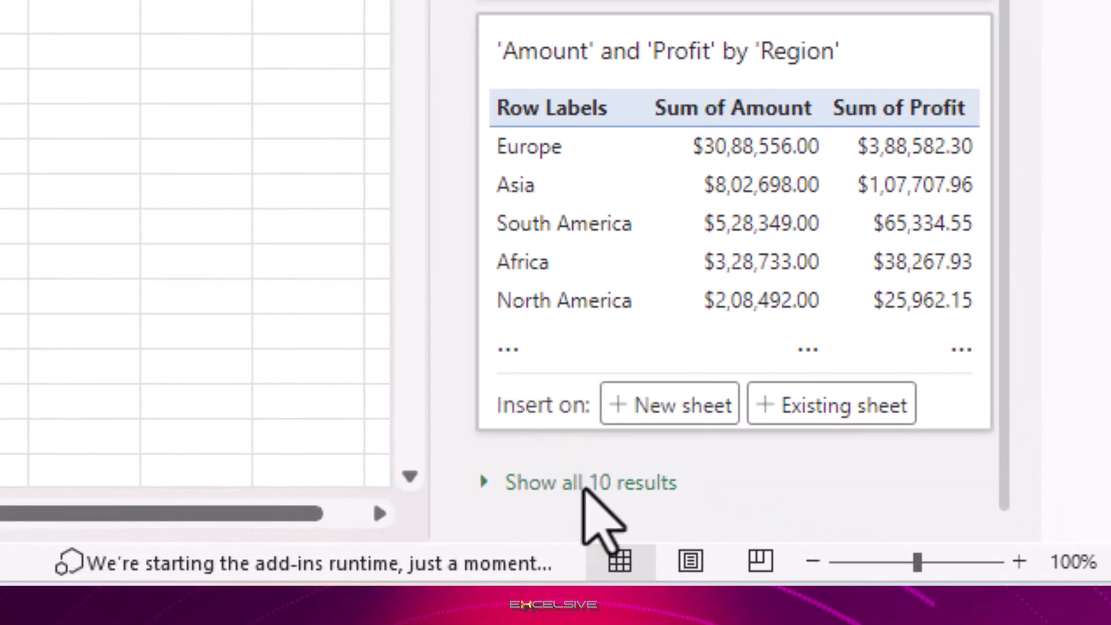
Step: Show all 10 recommendations and insert the 'Amount' by 'Client' and 'City' PivotTable on the existing sheet at cell I5
{"action": "left_click", "coordinate": [583, 483]}
{"action": "scroll", "coordinate": [595, 372], "scroll_direction": "down", "scroll_amount": 4}
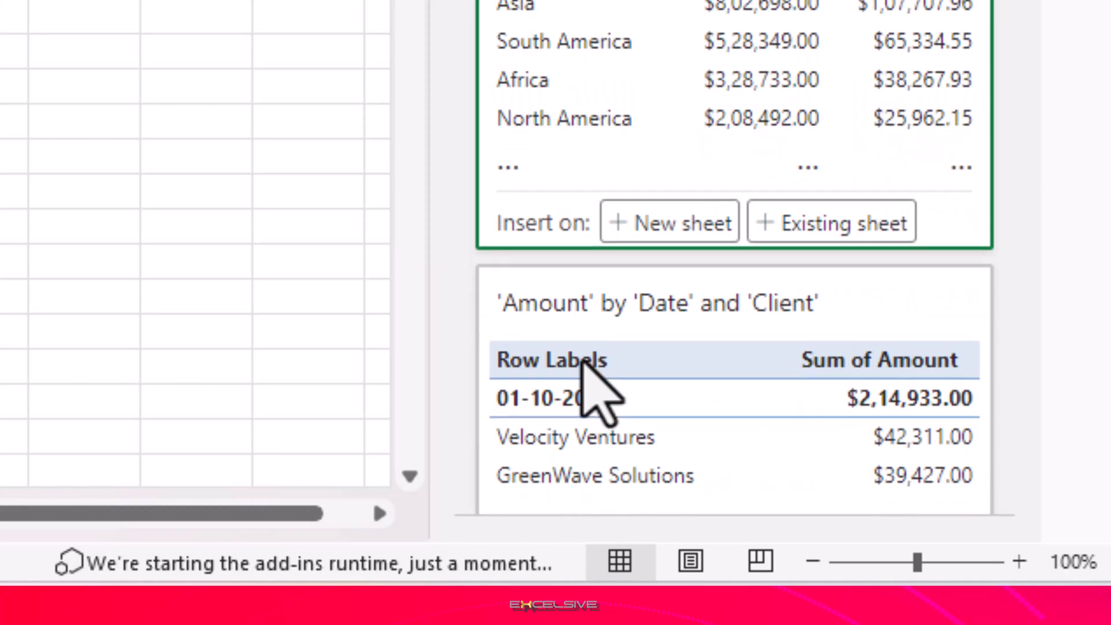
{"action": "scroll", "coordinate": [886, 512], "scroll_direction": "down", "scroll_amount": 3}
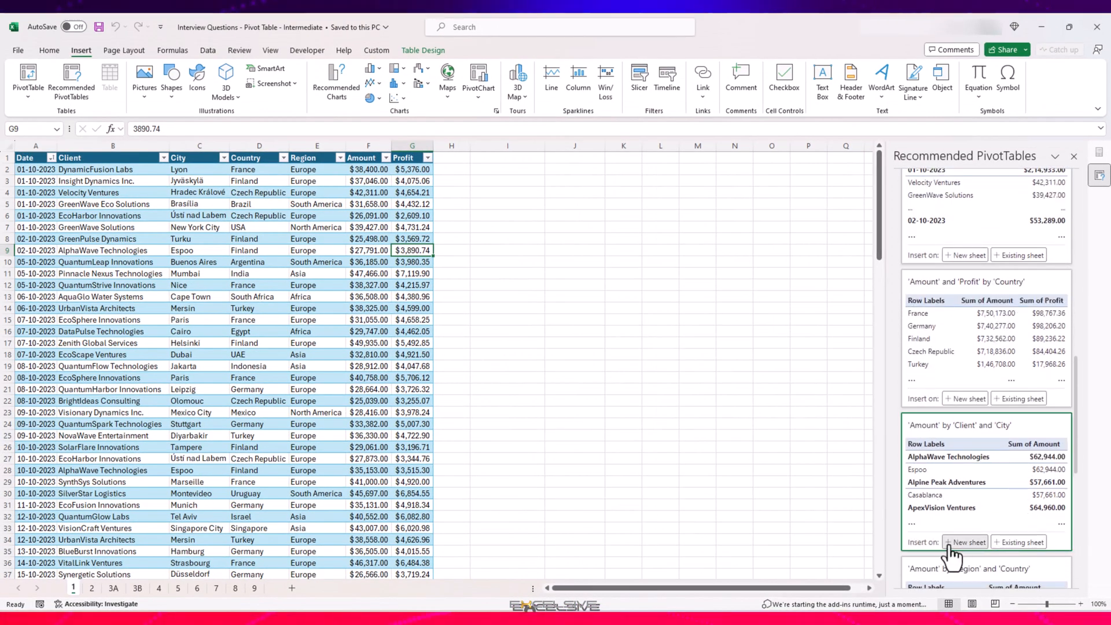
{"action": "left_click", "coordinate": [1020, 542]}
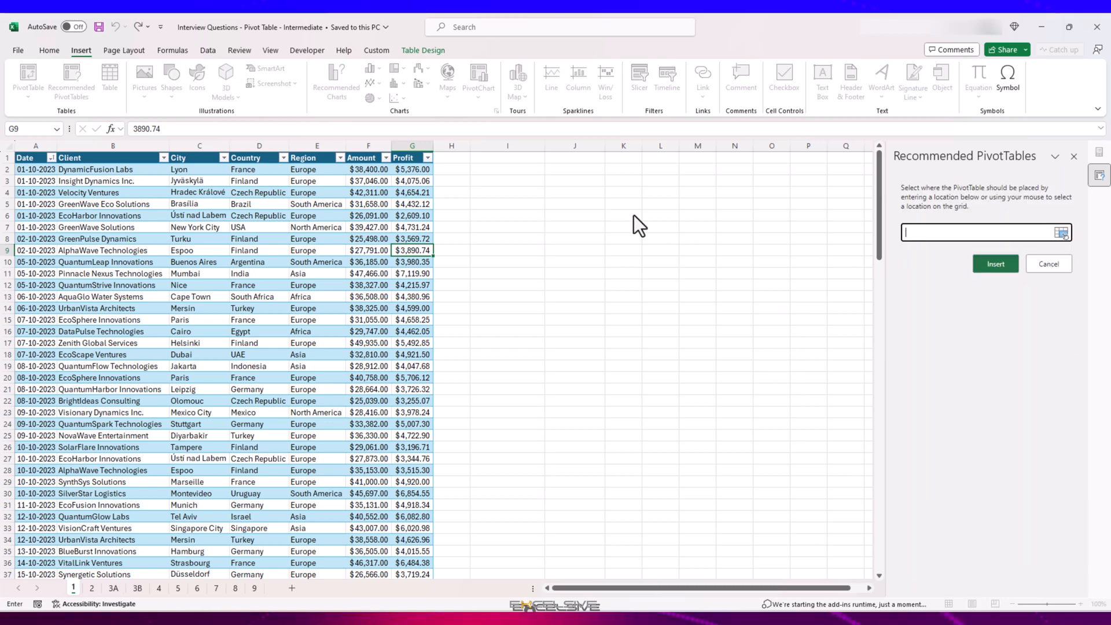
{"action": "left_click", "coordinate": [523, 203]}
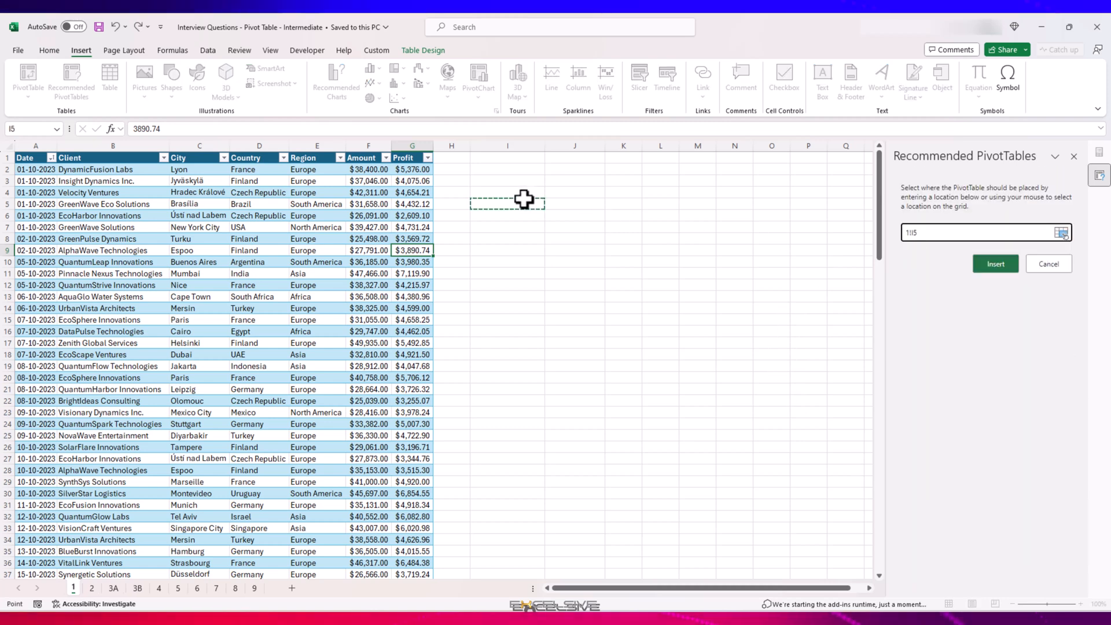
{"action": "left_click", "coordinate": [988, 268]}
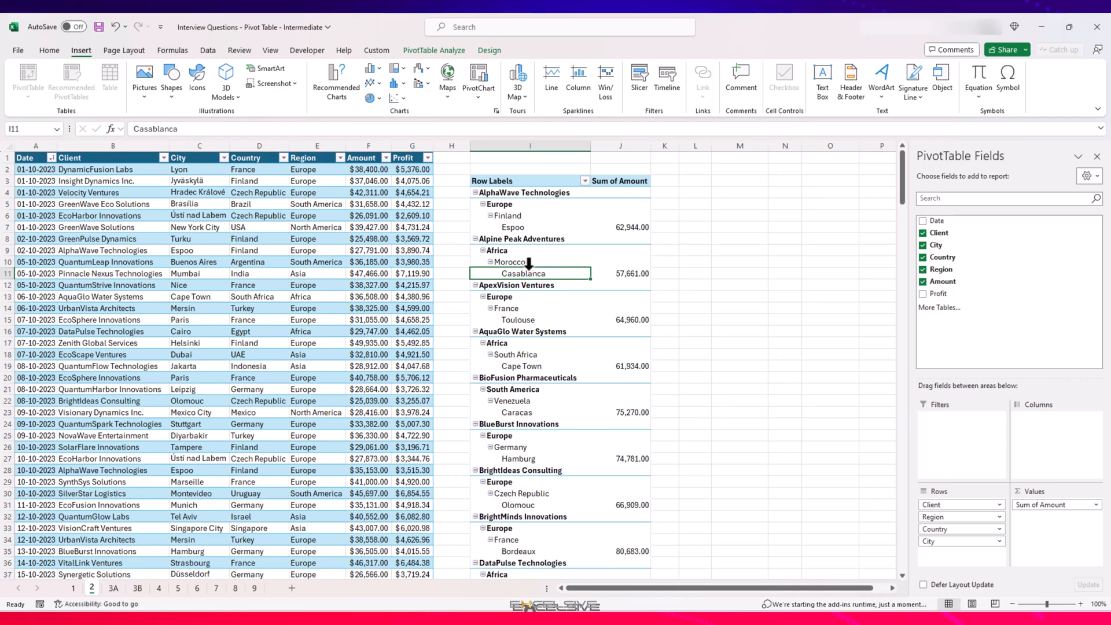
Step: Examine the client, region, country and city rows of the PivotTable on sheet 2 down to the grand total
{"action": "scroll", "coordinate": [530, 266], "scroll_direction": "down", "scroll_amount": 15}
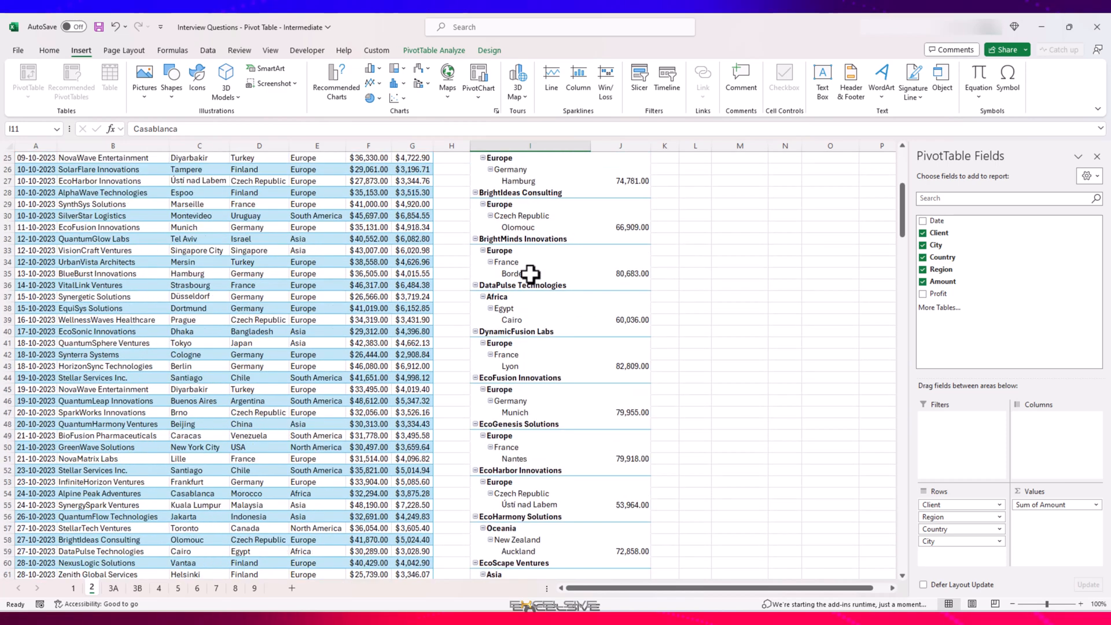
{"action": "scroll", "coordinate": [530, 276], "scroll_direction": "down", "scroll_amount": 20}
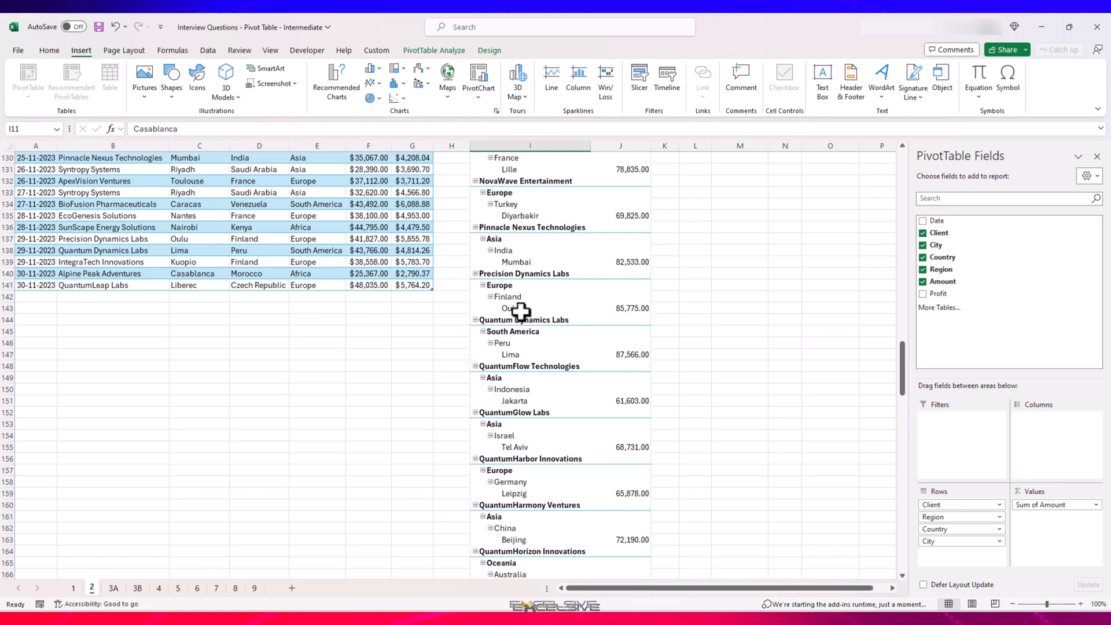
{"action": "scroll", "coordinate": [538, 316], "scroll_direction": "down", "scroll_amount": 3}
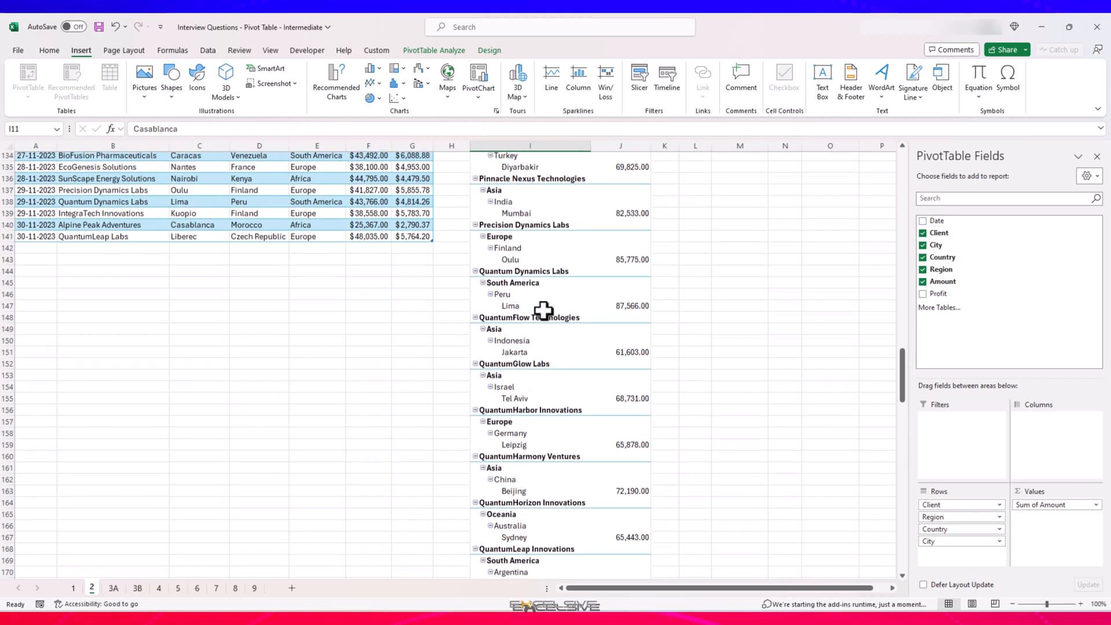
{"action": "scroll", "coordinate": [544, 310], "scroll_direction": "down", "scroll_amount": 19}
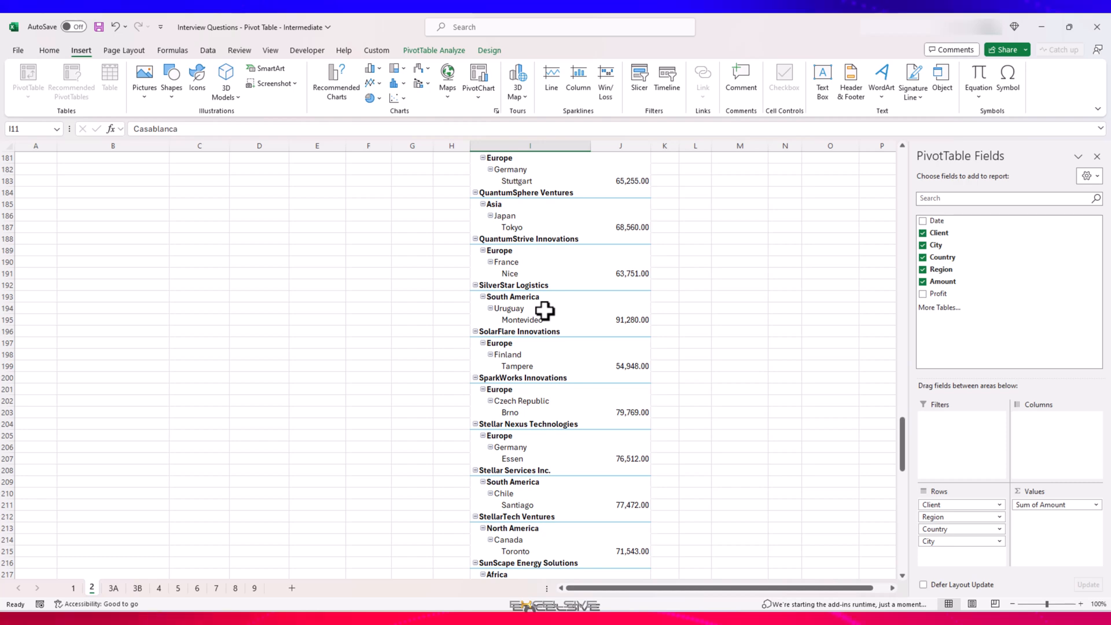
{"action": "scroll", "coordinate": [544, 311], "scroll_direction": "down", "scroll_amount": 13}
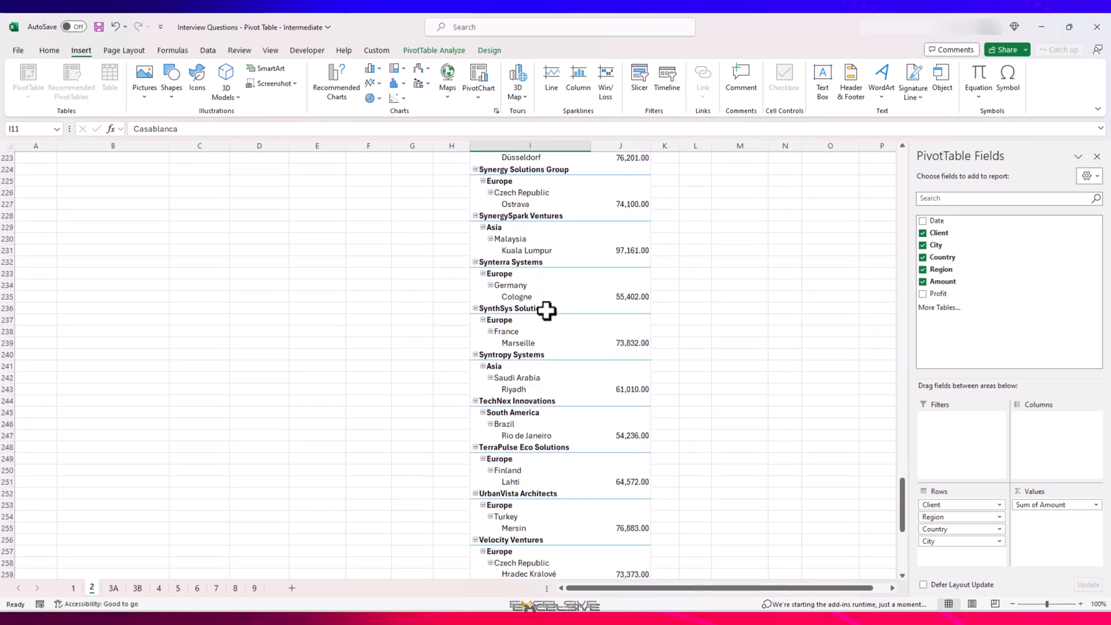
{"action": "scroll", "coordinate": [546, 311], "scroll_direction": "down", "scroll_amount": 8}
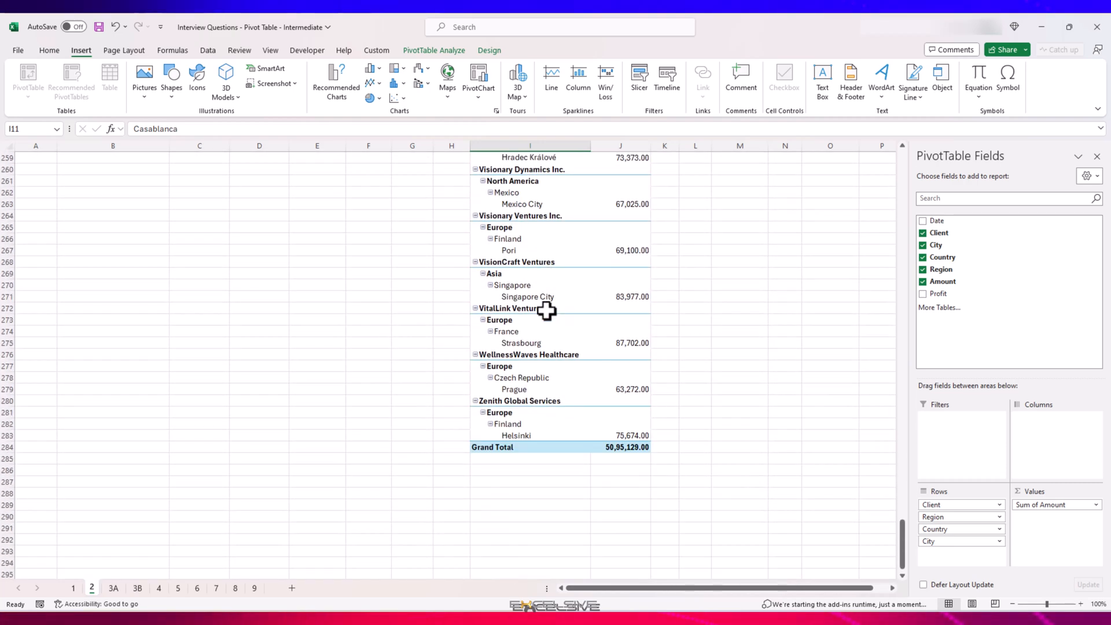
{"action": "scroll", "coordinate": [546, 311], "scroll_direction": "up", "scroll_amount": 20}
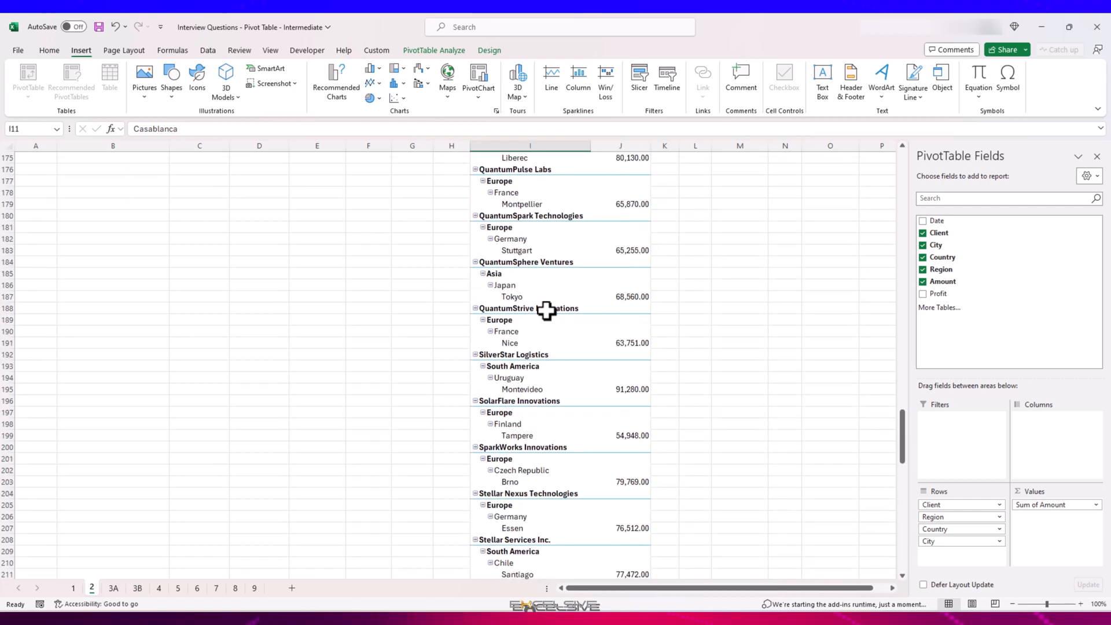
{"action": "scroll", "coordinate": [546, 311], "scroll_direction": "up", "scroll_amount": 20}
{"action": "scroll", "coordinate": [546, 309], "scroll_direction": "up", "scroll_amount": 16}
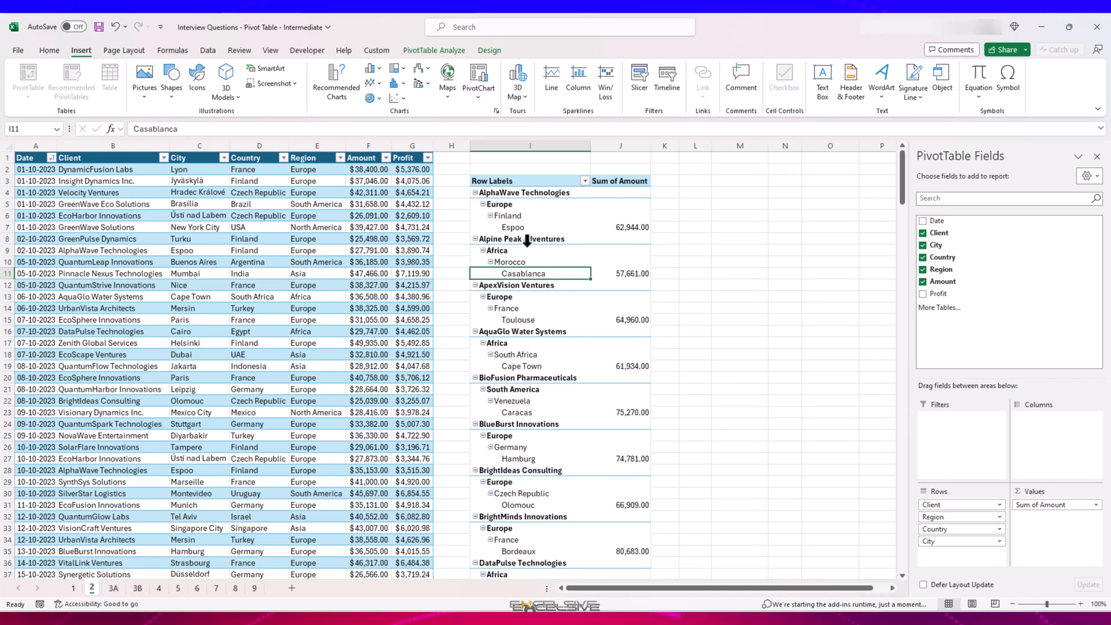
Step: Enable the Classic PivotTable layout in the display options of the PivotTable on sheet 2
{"action": "right_click", "coordinate": [512, 270]}
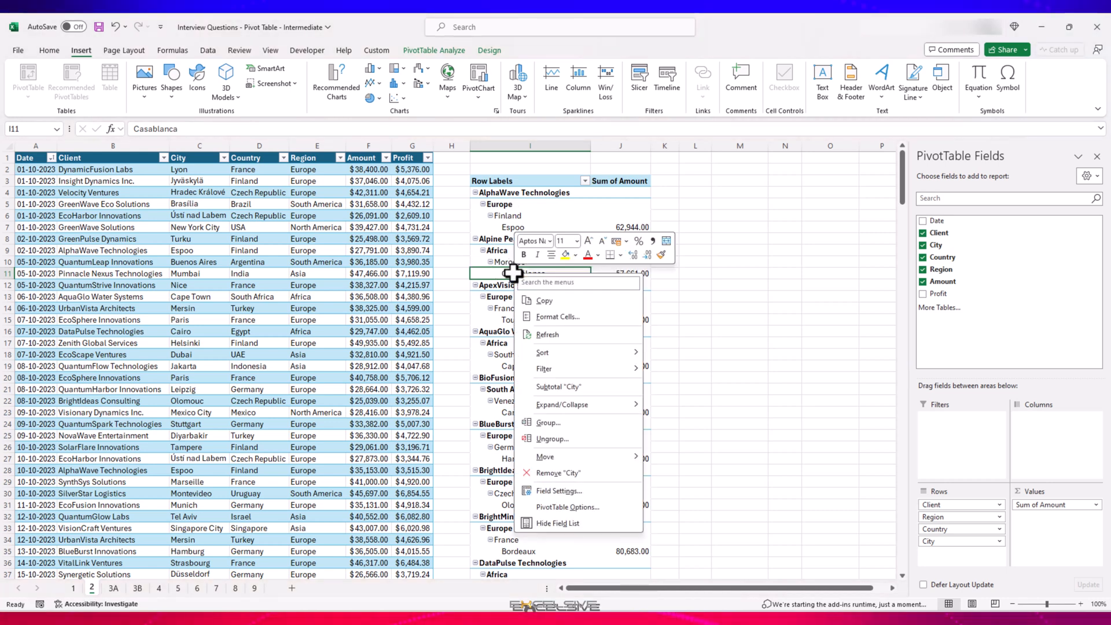
{"action": "left_click", "coordinate": [599, 506]}
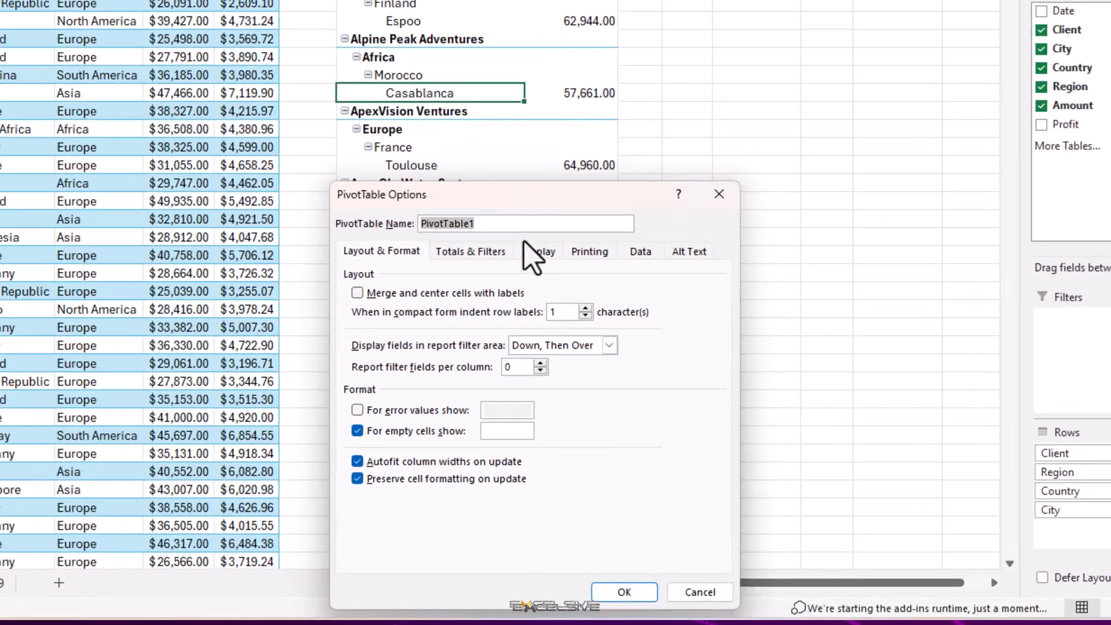
{"action": "left_click", "coordinate": [569, 387]}
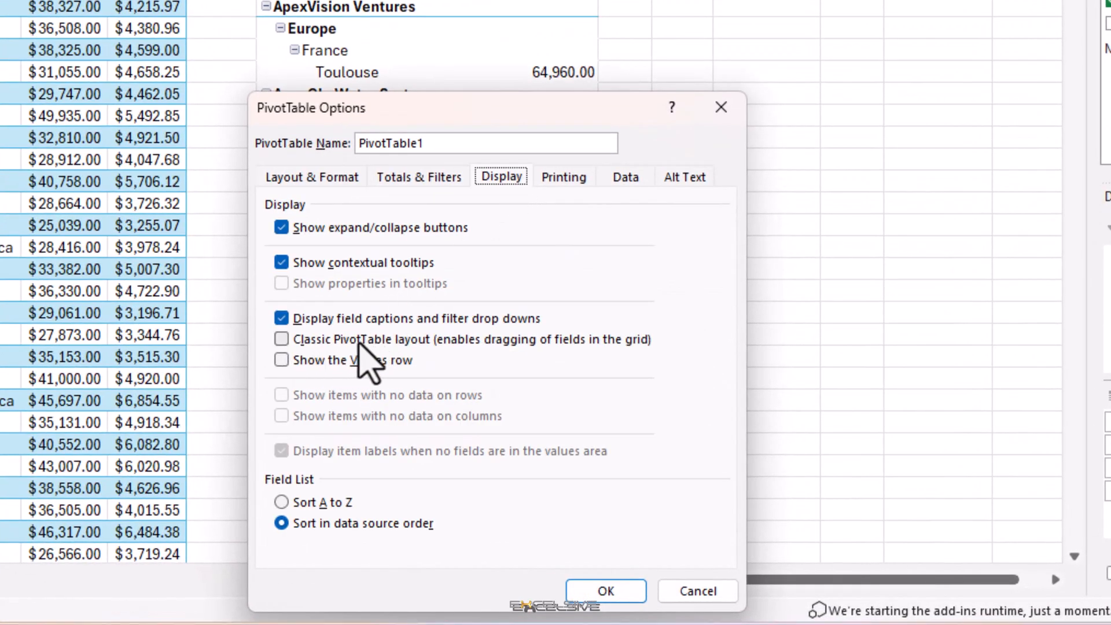
{"action": "left_click", "coordinate": [358, 342]}
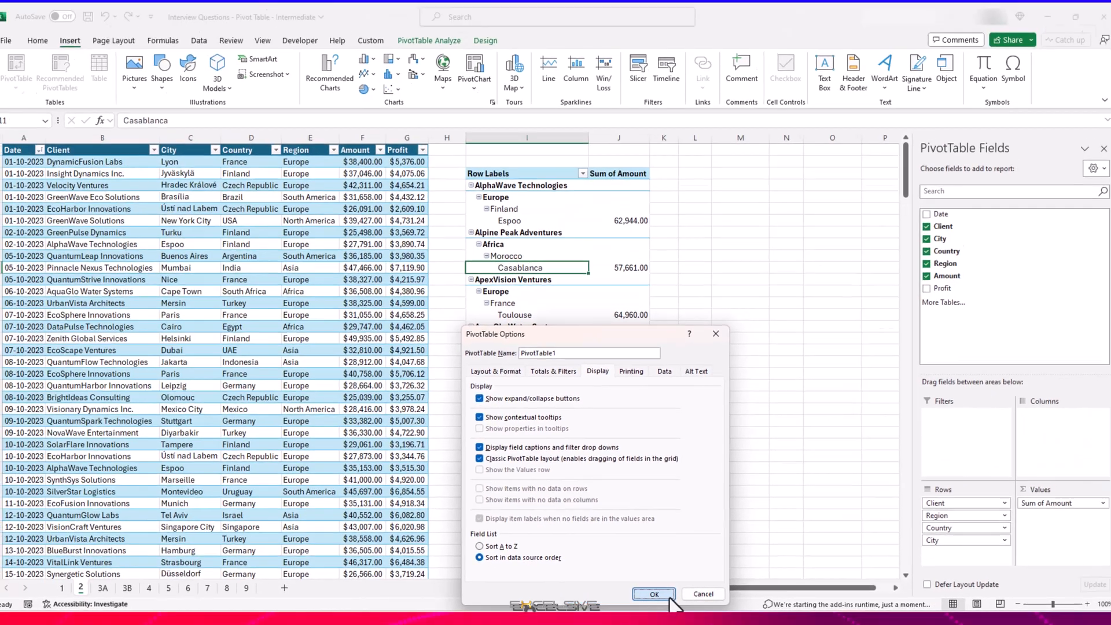
{"action": "left_click", "coordinate": [669, 596]}
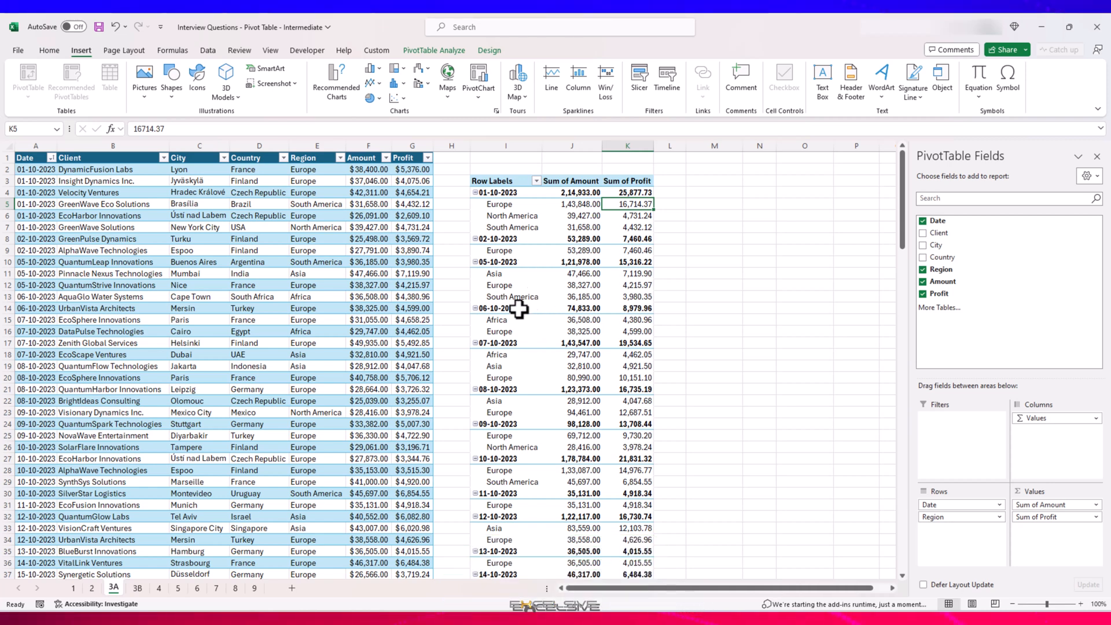
Step: Group the dates in the PivotTable on sheet 3A by Days, with the number of days set to 7
{"action": "right_click", "coordinate": [509, 192]}
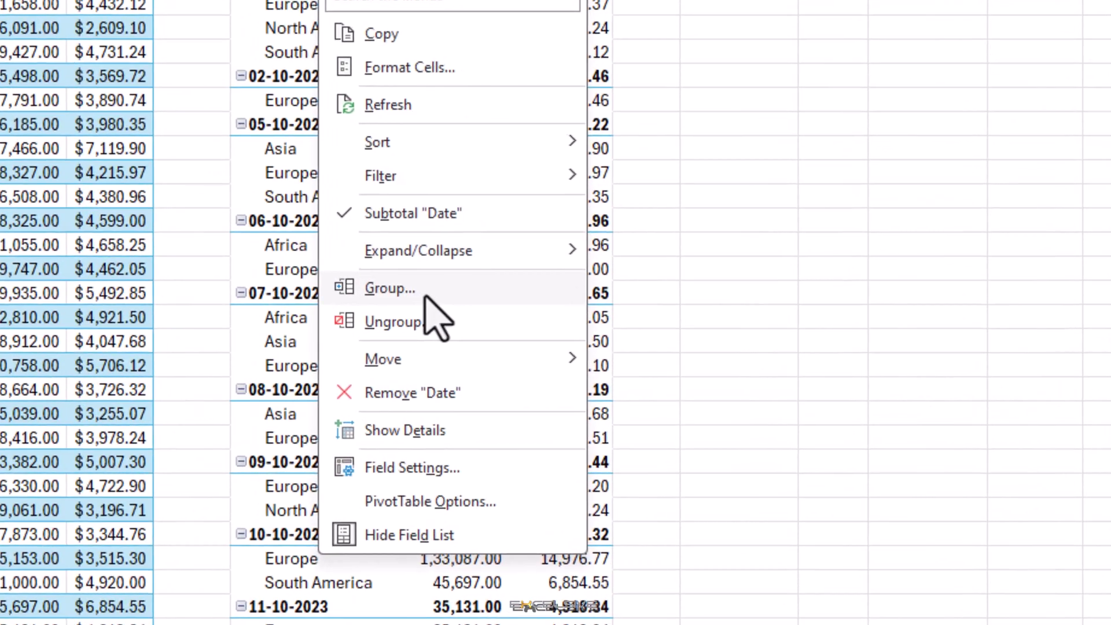
{"action": "left_click", "coordinate": [426, 293]}
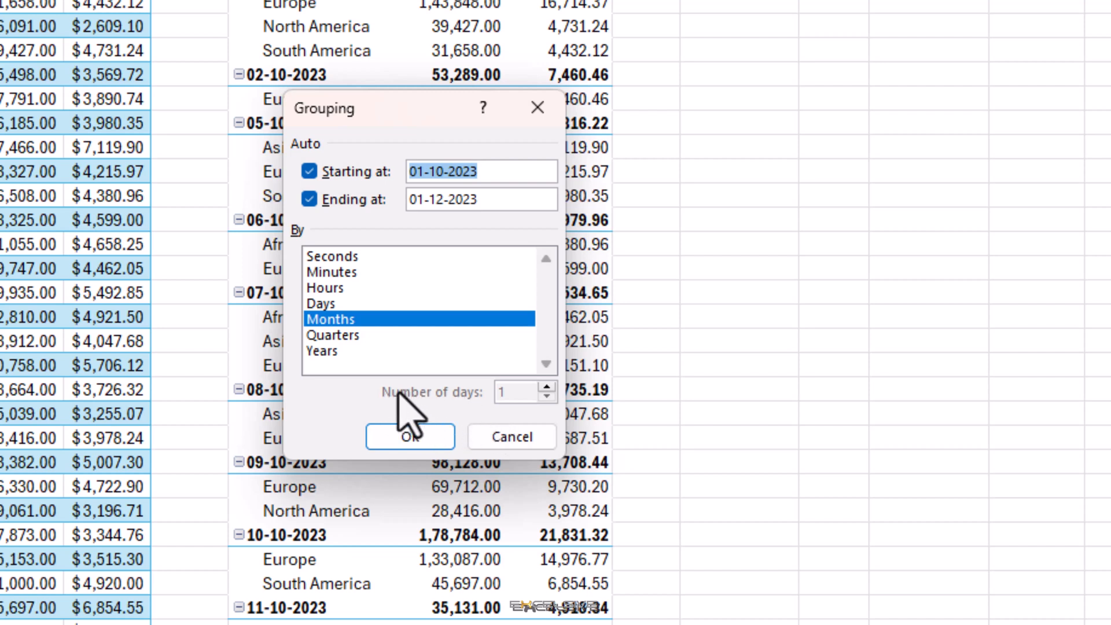
{"action": "left_click", "coordinate": [320, 336]}
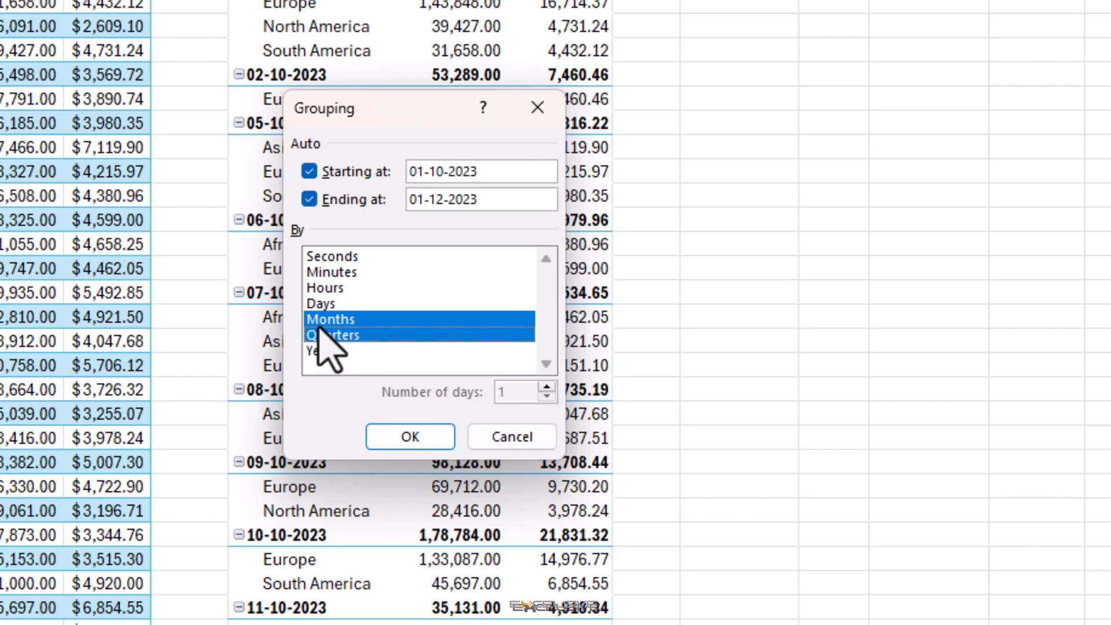
{"action": "left_click", "coordinate": [322, 319]}
{"action": "left_click", "coordinate": [321, 351]}
{"action": "left_click", "coordinate": [323, 339]}
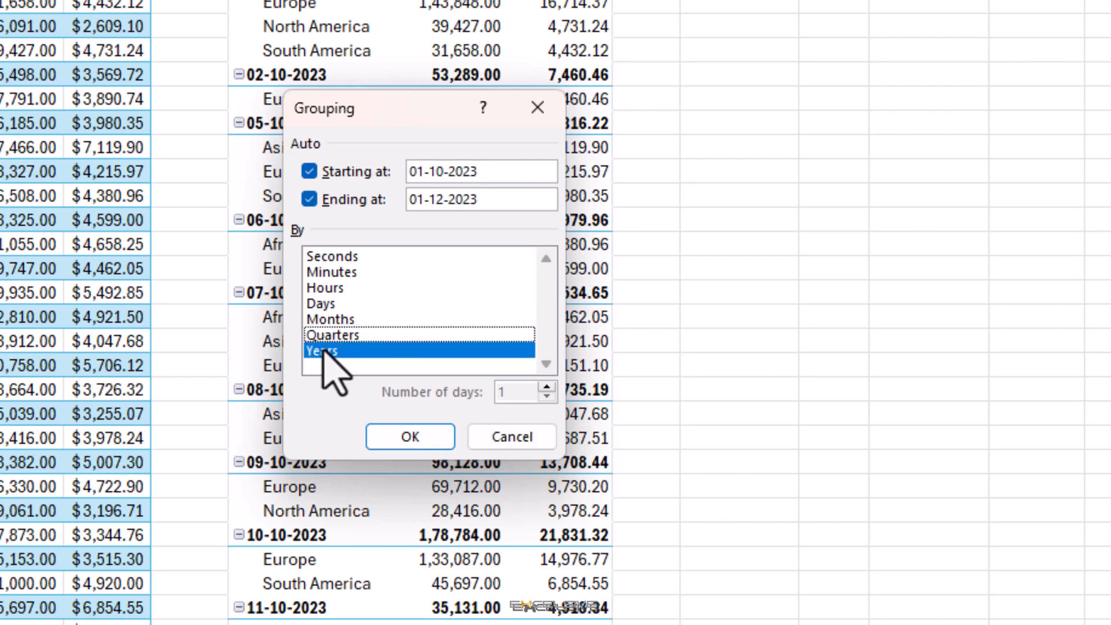
{"action": "left_click", "coordinate": [324, 351]}
{"action": "left_click", "coordinate": [317, 306]}
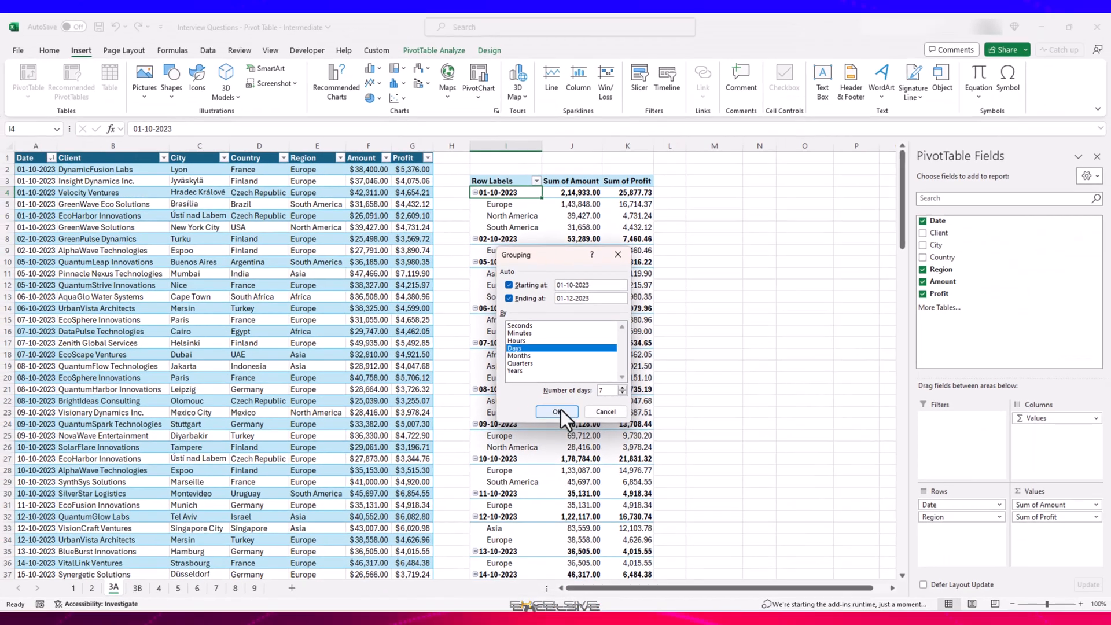
{"action": "key", "text": "Return"}
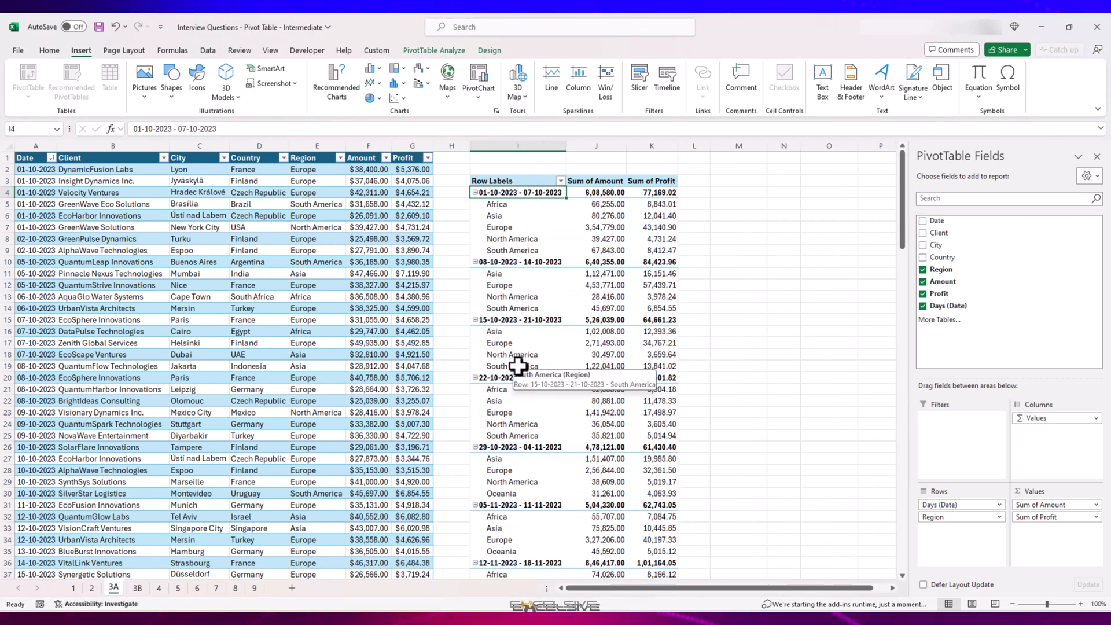
Step: Group the cities Casablanca, Diyarbakir and Dortmund in the PivotTable on sheet 3B
{"action": "key", "text": "ctrl+Page_Down"}
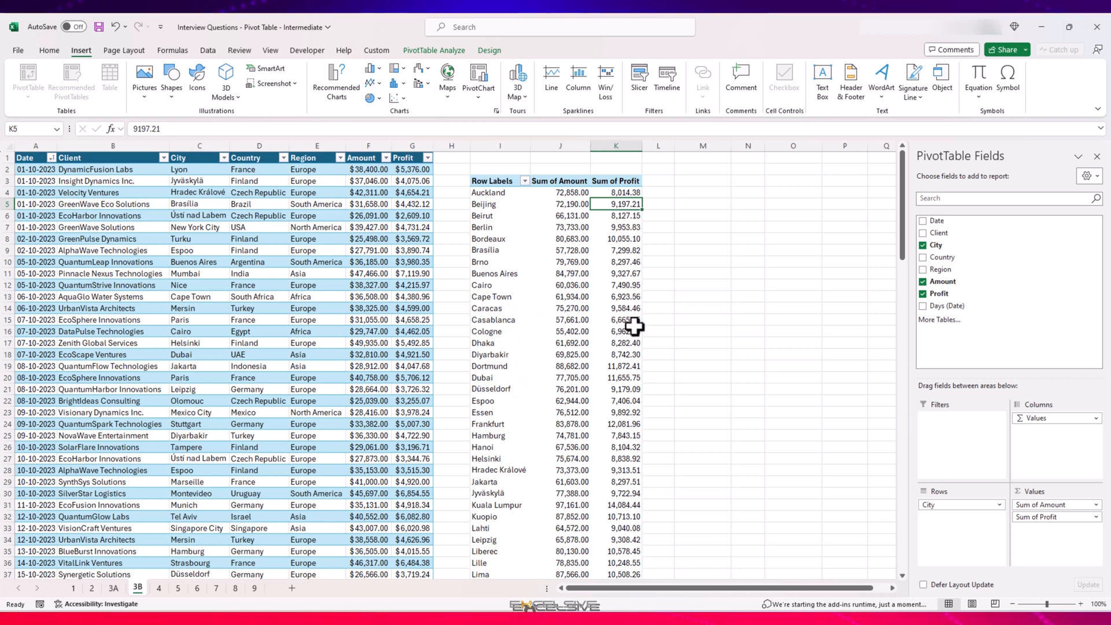
{"action": "left_click", "coordinate": [477, 317]}
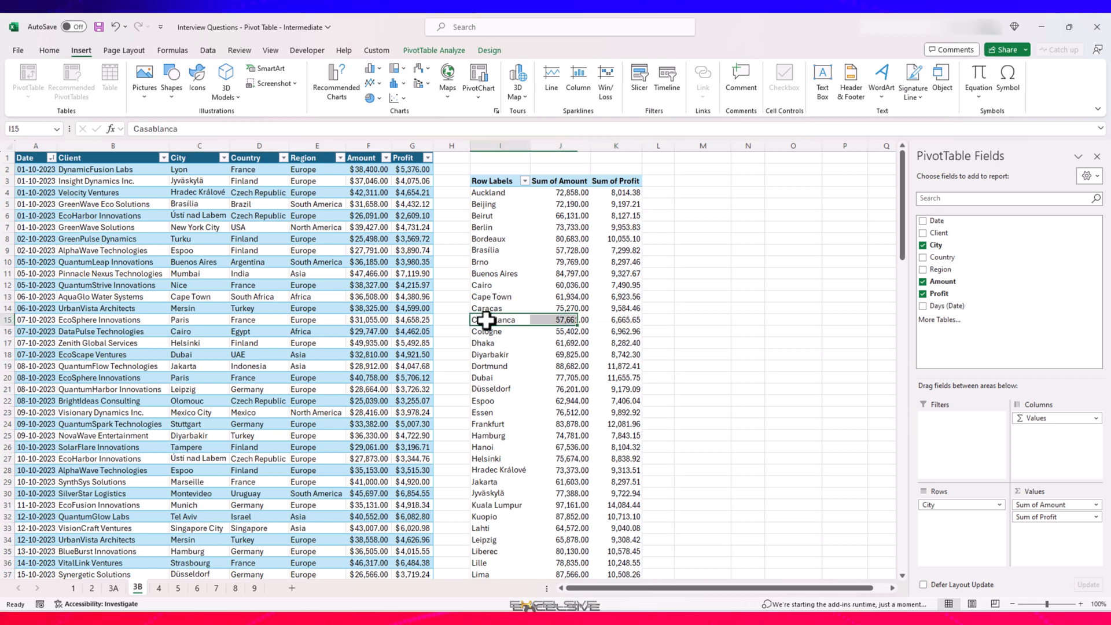
{"action": "left_click", "coordinate": [488, 356], "text": "ctrl"}
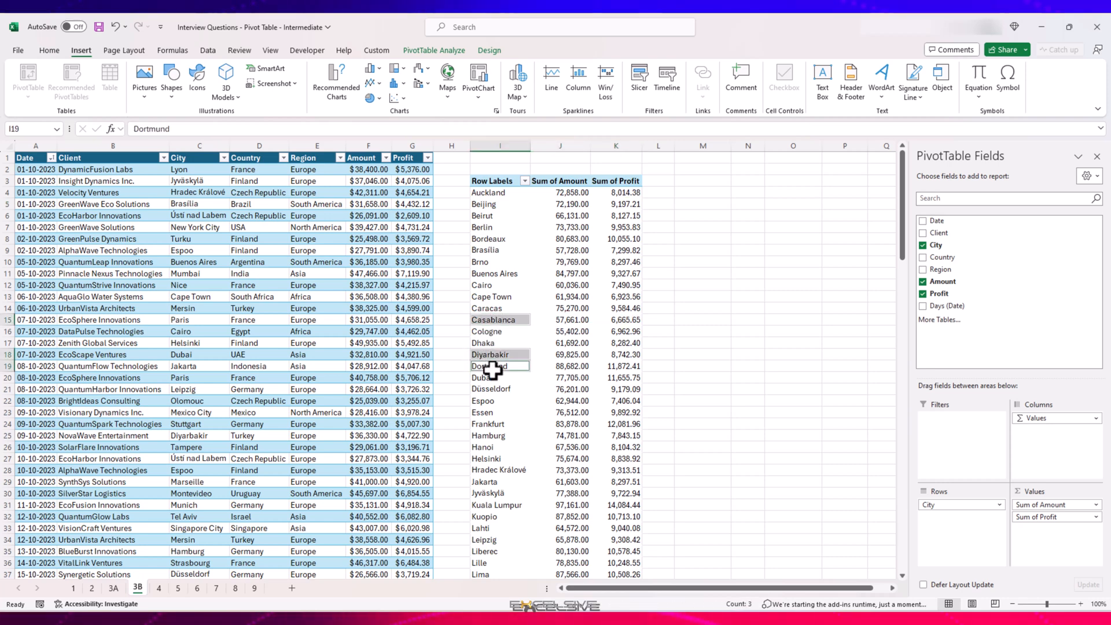
{"action": "right_click", "coordinate": [492, 368]}
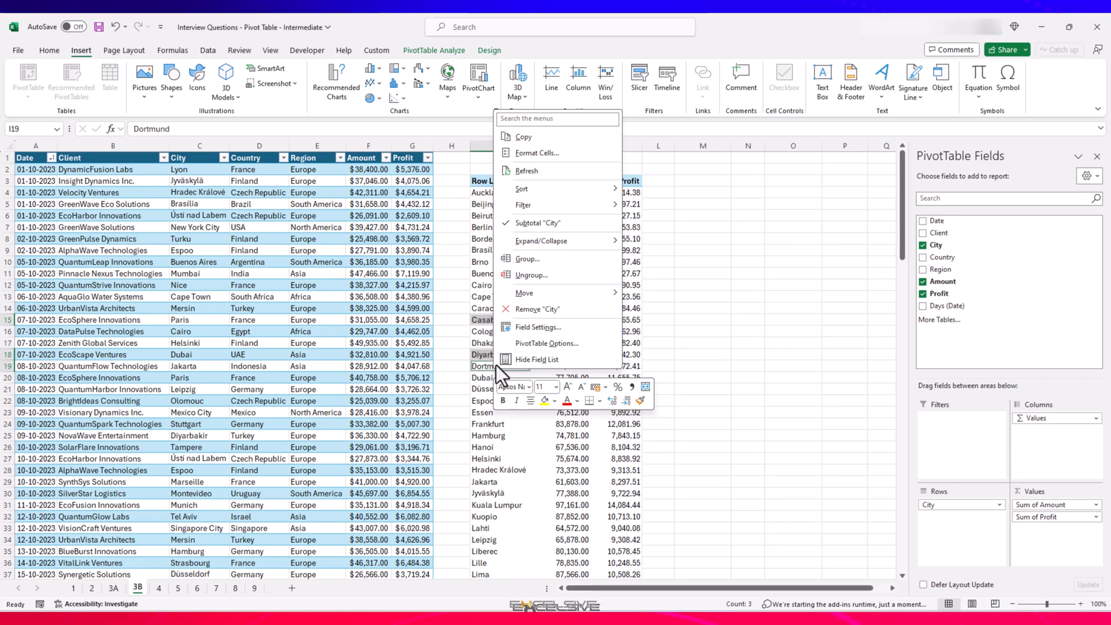
{"action": "left_click", "coordinate": [533, 260]}
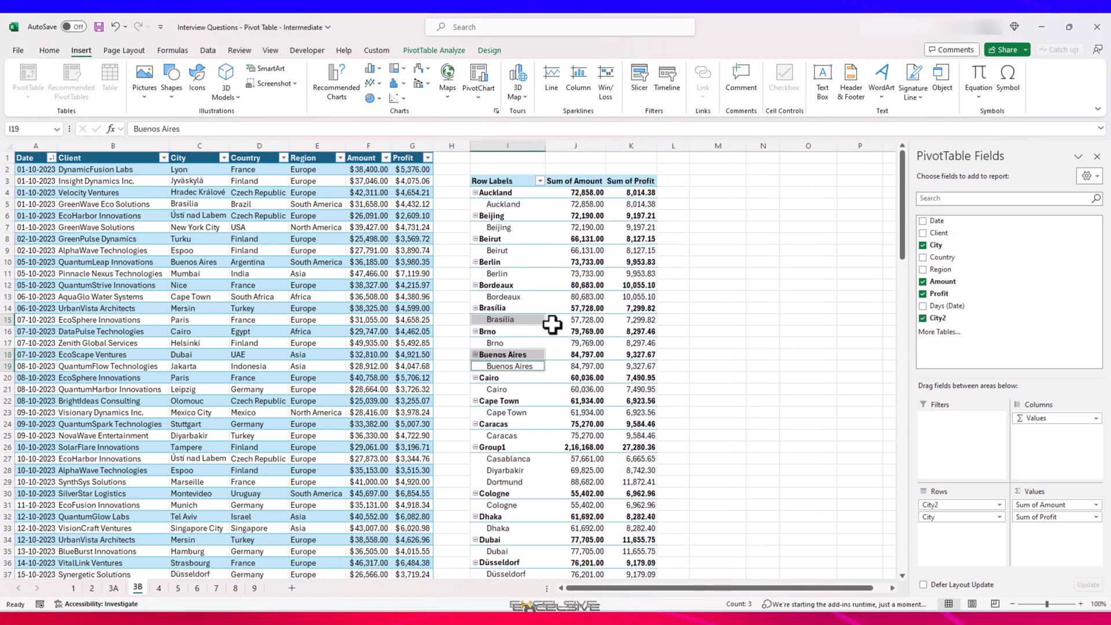
Step: Rename the new group of three cities in the PivotTable as XYZ
{"action": "left_click", "coordinate": [497, 446]}
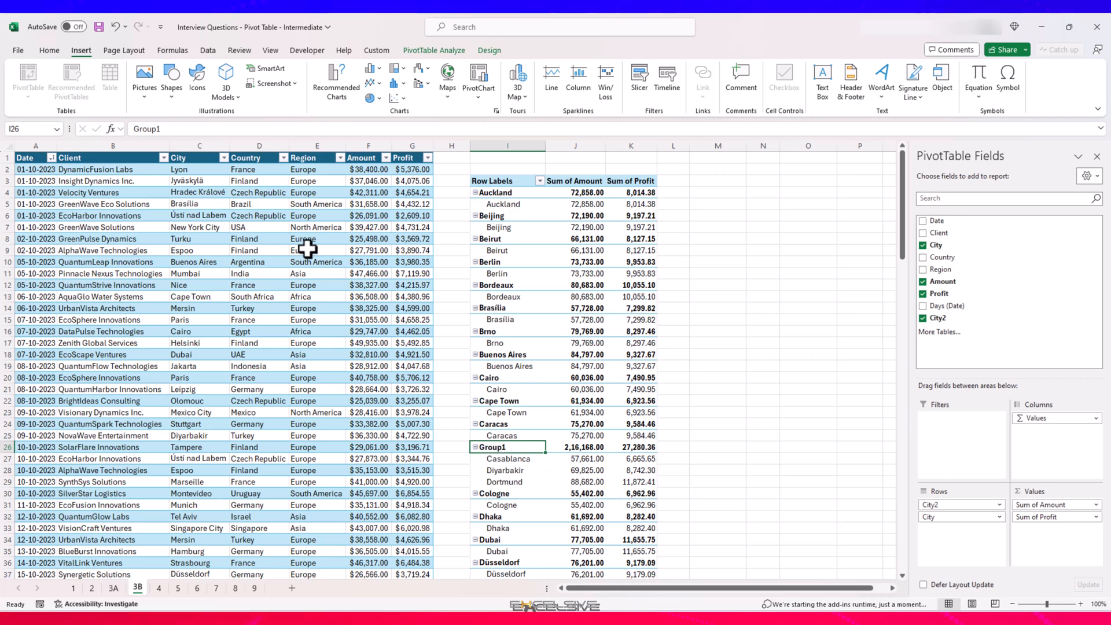
{"action": "double_click", "coordinate": [139, 129]}
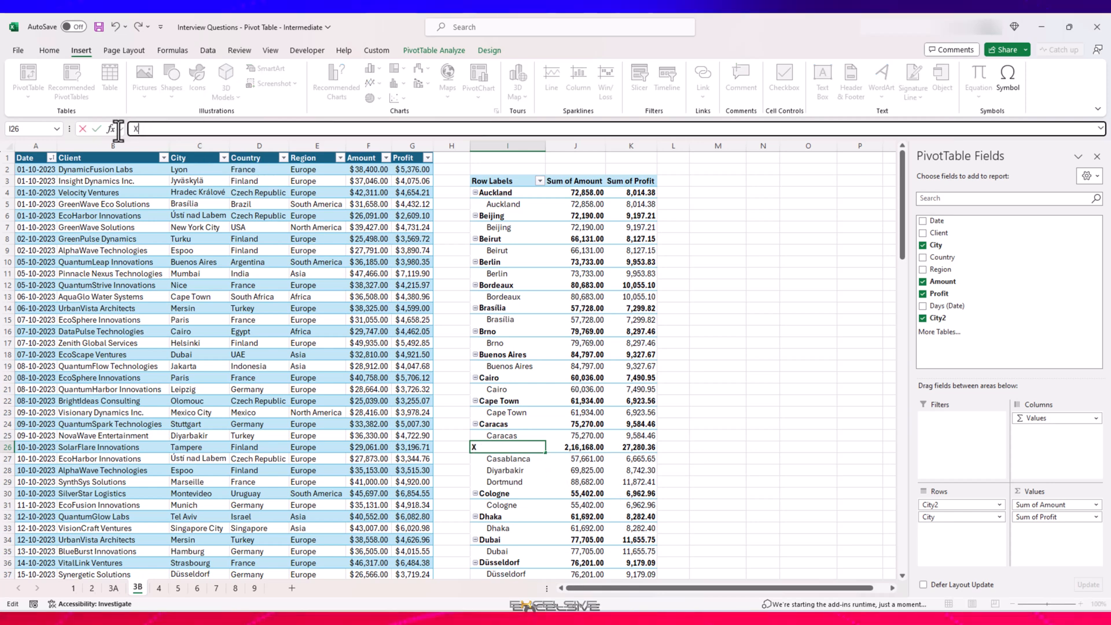
{"action": "type", "text": "XYZ"}
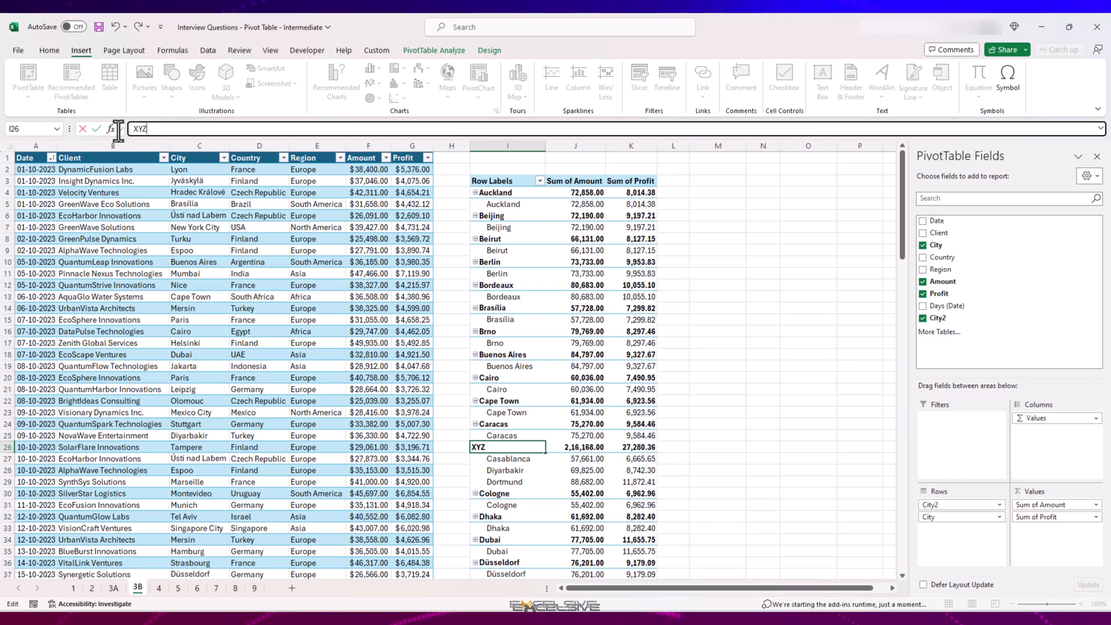
{"action": "key", "text": "Return"}
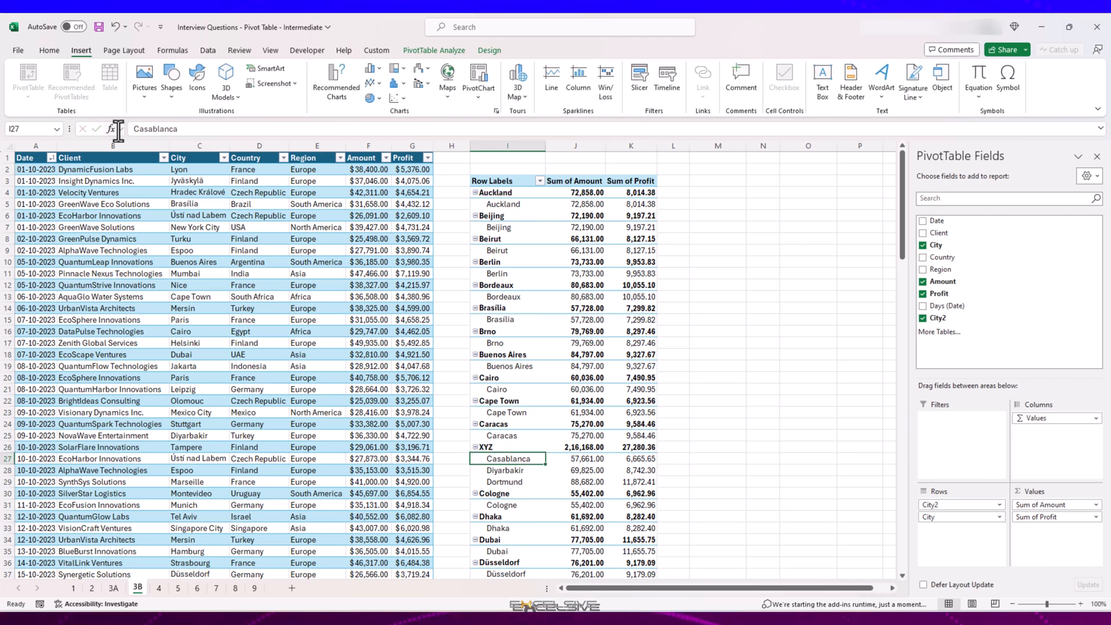
{"action": "left_click", "coordinate": [489, 447]}
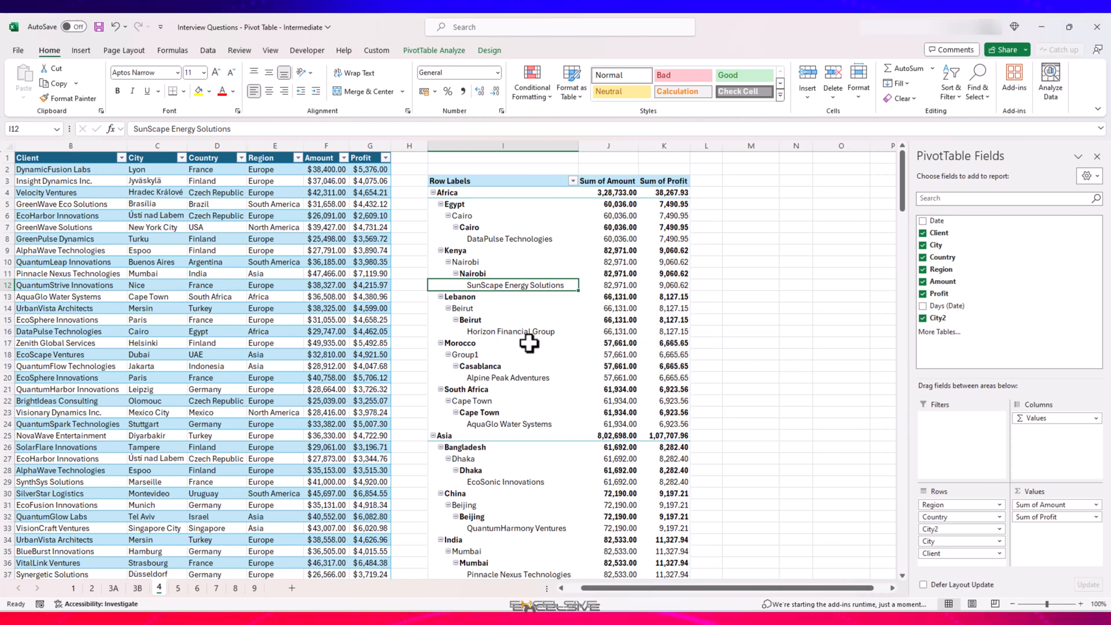
Step: Insert Region and City slicers for the PivotTable on sheet 4
{"action": "mouse_move", "coordinate": [580, 333]}
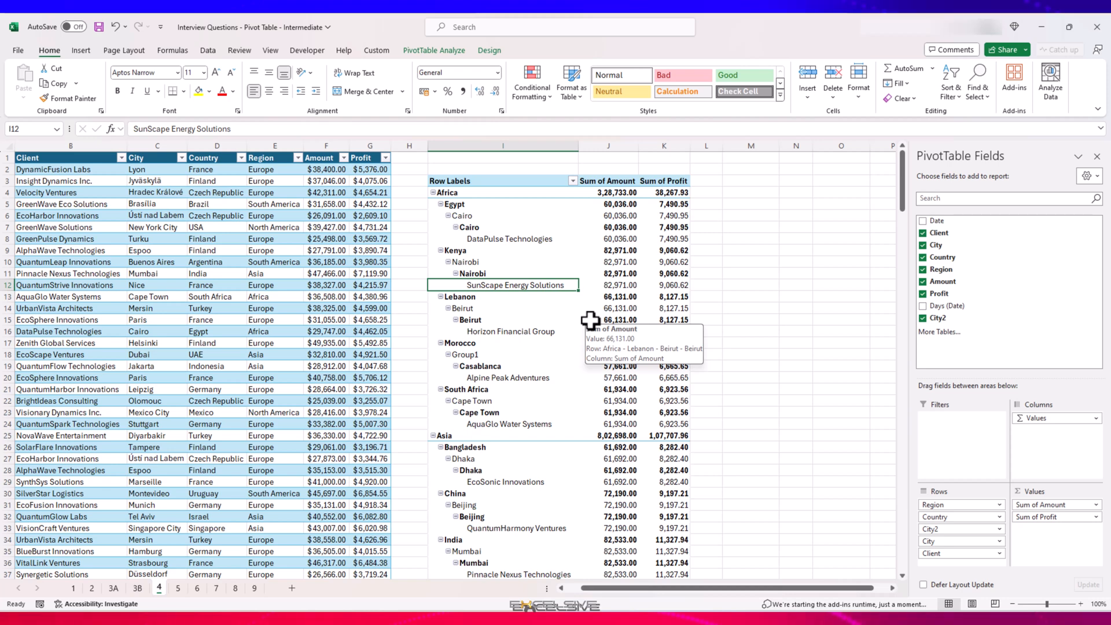
{"action": "left_click", "coordinate": [83, 51]}
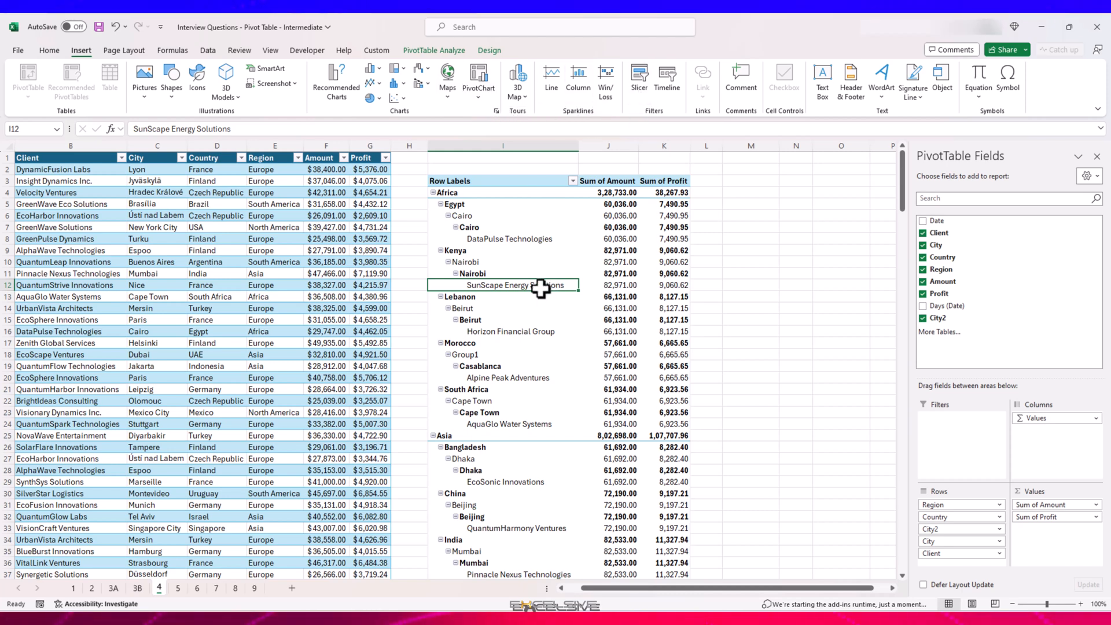
{"action": "left_click", "coordinate": [634, 85]}
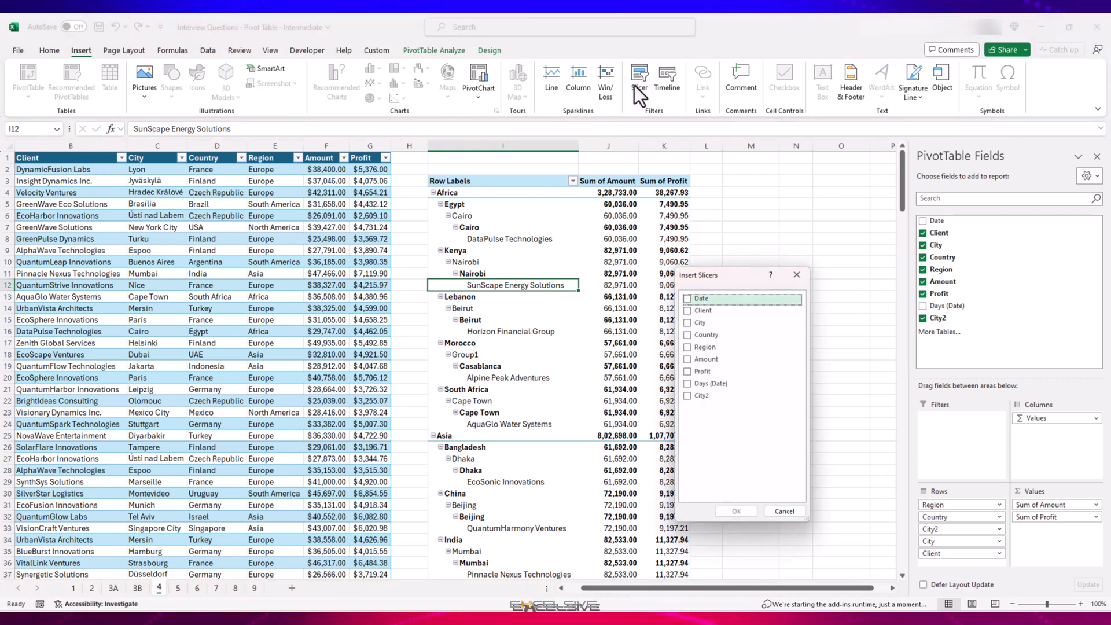
{"action": "left_click_drag", "start_coordinate": [722, 276], "coordinate": [293, 200]}
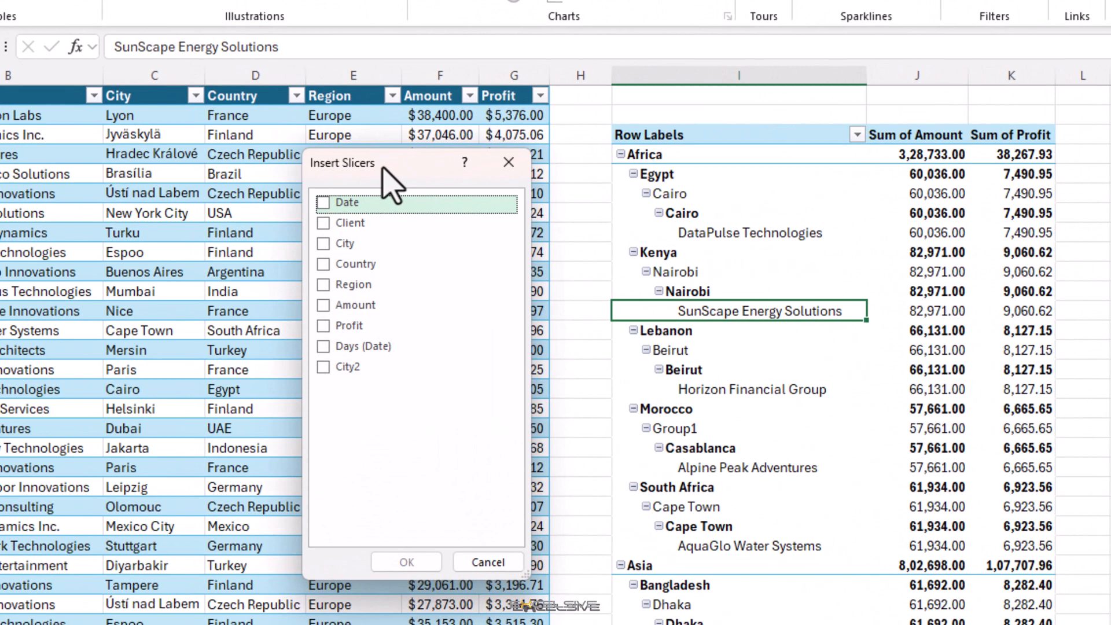
{"action": "left_click_drag", "start_coordinate": [381, 168], "coordinate": [425, 177]}
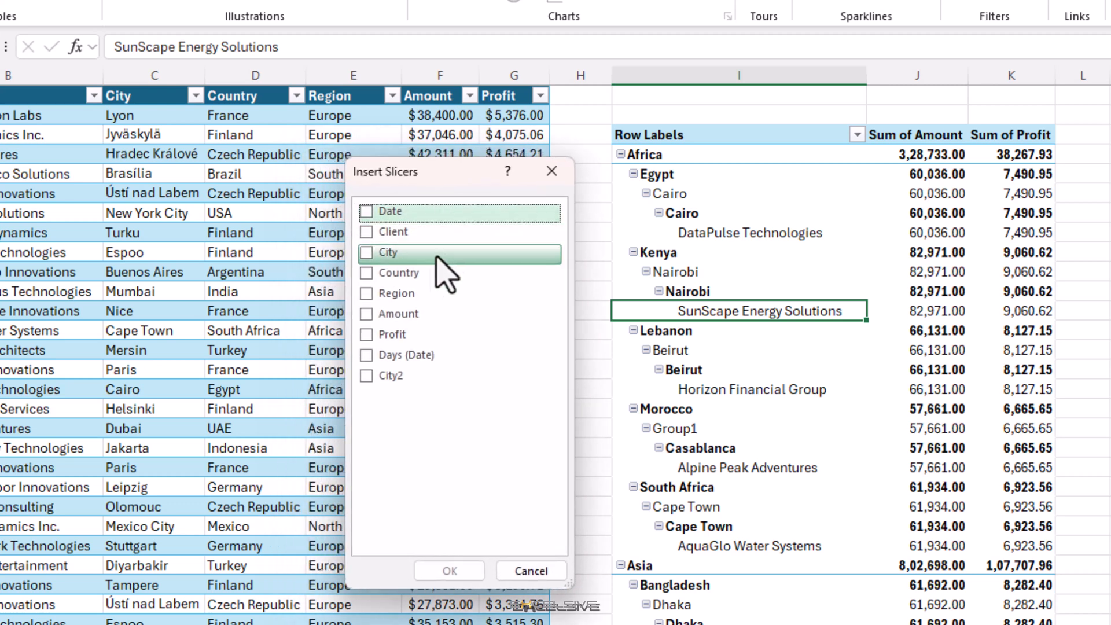
{"action": "left_click", "coordinate": [369, 296]}
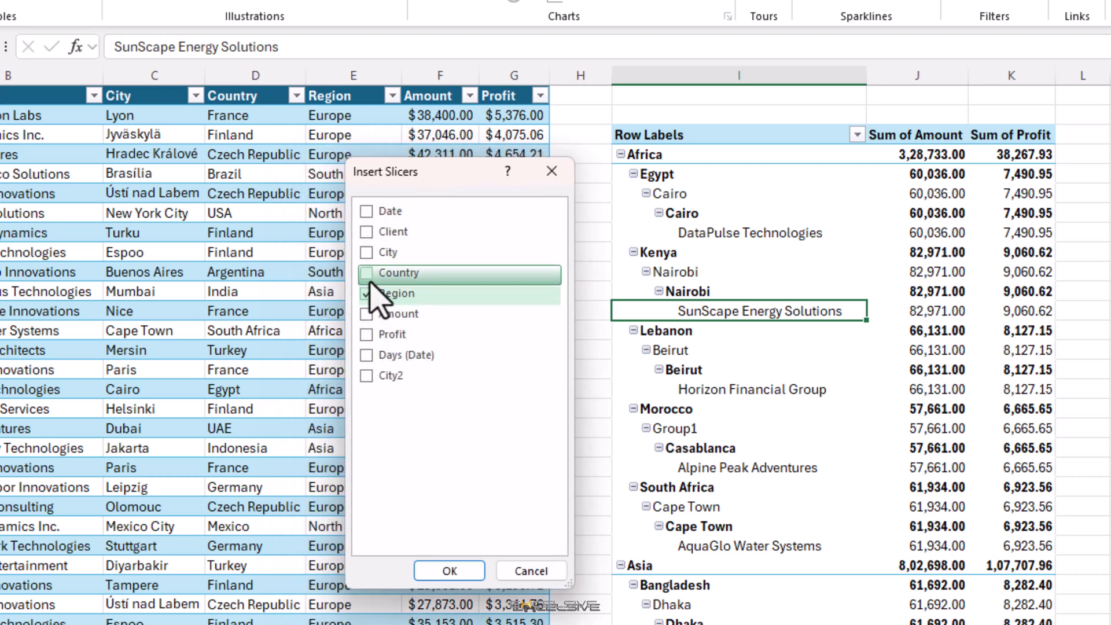
{"action": "left_click", "coordinate": [366, 252]}
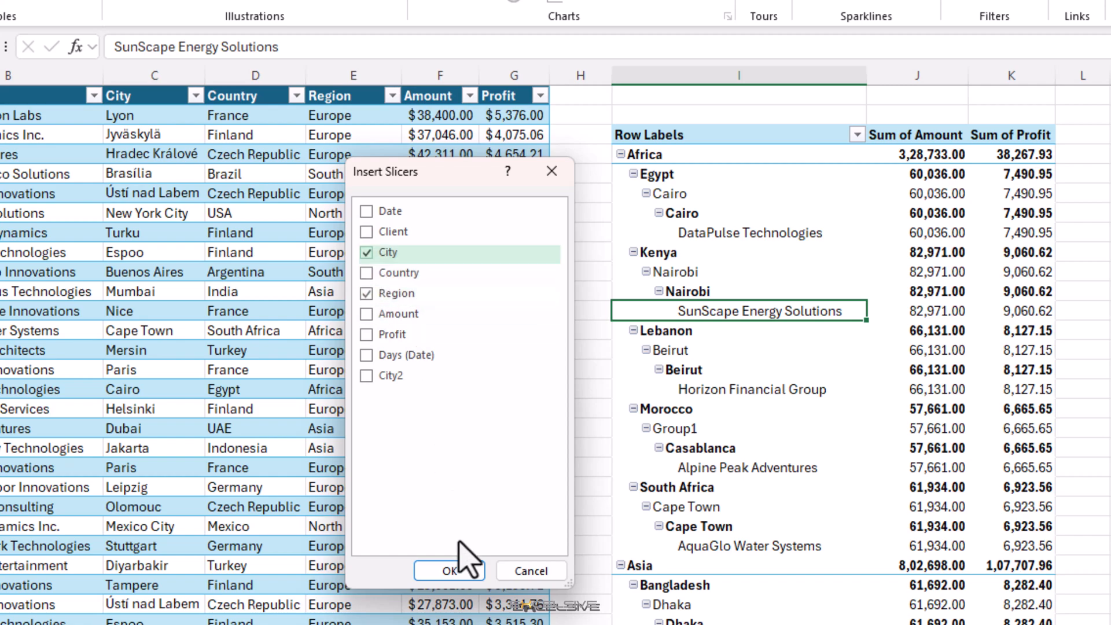
{"action": "left_click", "coordinate": [451, 569]}
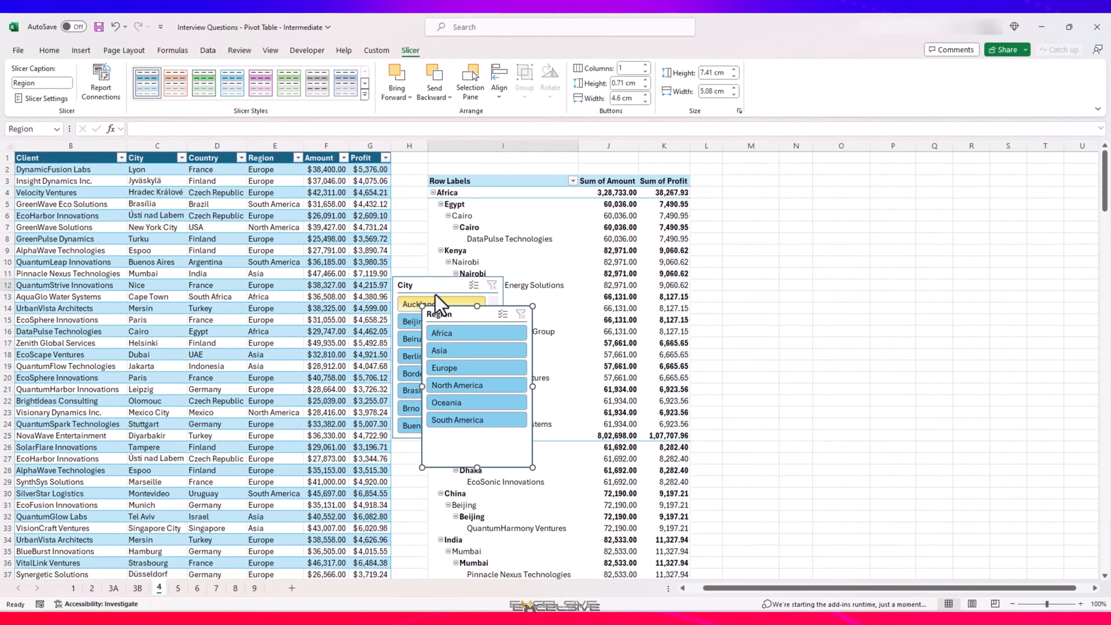
Step: Place the City and Region slicers apart over the source table and filter the PivotTable to Asia and Kuala Lumpur
{"action": "left_click_drag", "start_coordinate": [435, 286], "coordinate": [275, 235]}
{"action": "left_click_drag", "start_coordinate": [432, 317], "coordinate": [326, 410]}
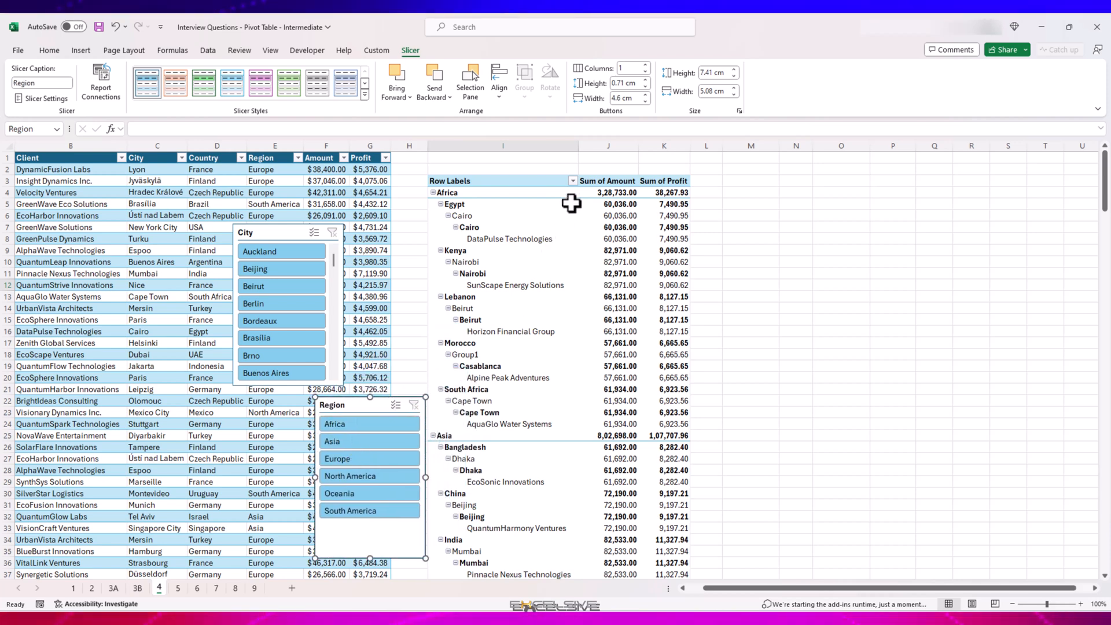
{"action": "left_click", "coordinate": [382, 444]}
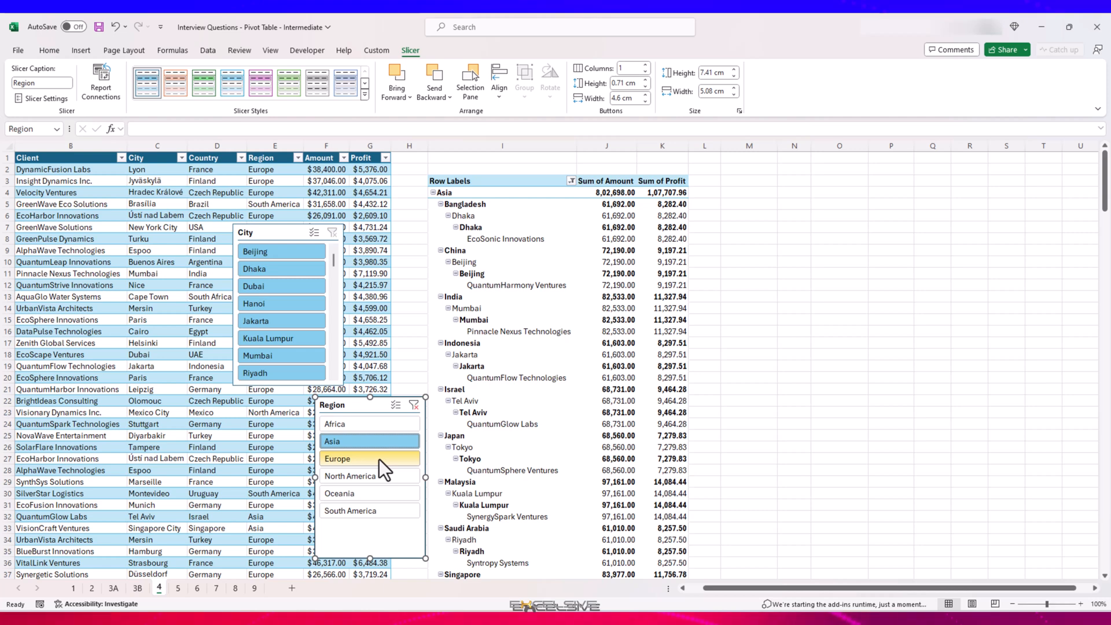
{"action": "left_click", "coordinate": [297, 339]}
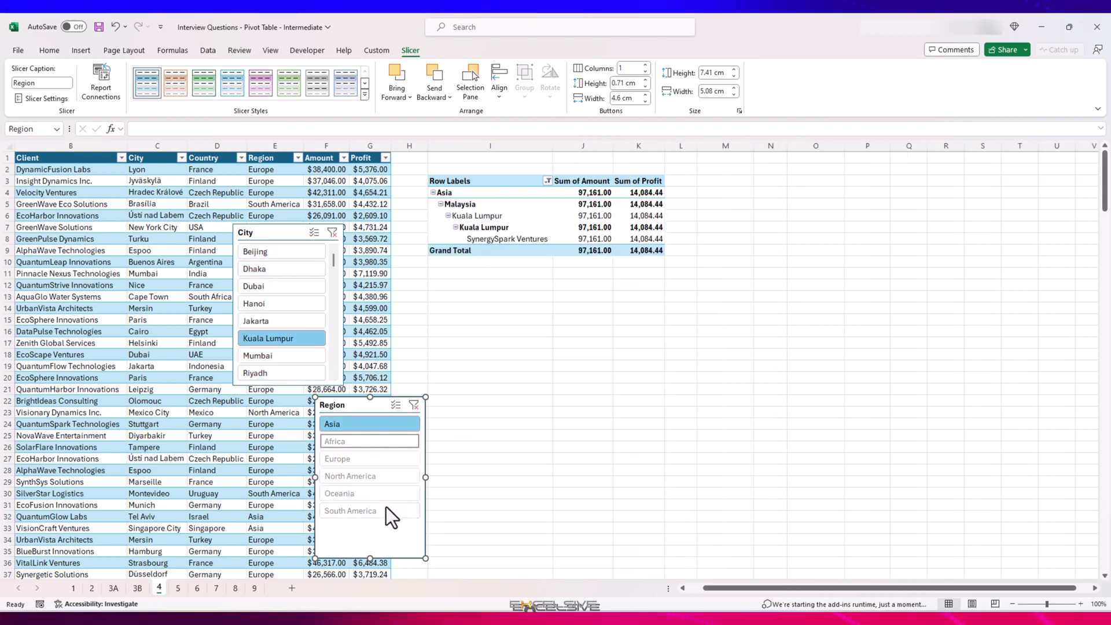
Step: Clear the Region slicer's filter and all remaining filters of the PivotTable on sheet 4
{"action": "left_click", "coordinate": [414, 404]}
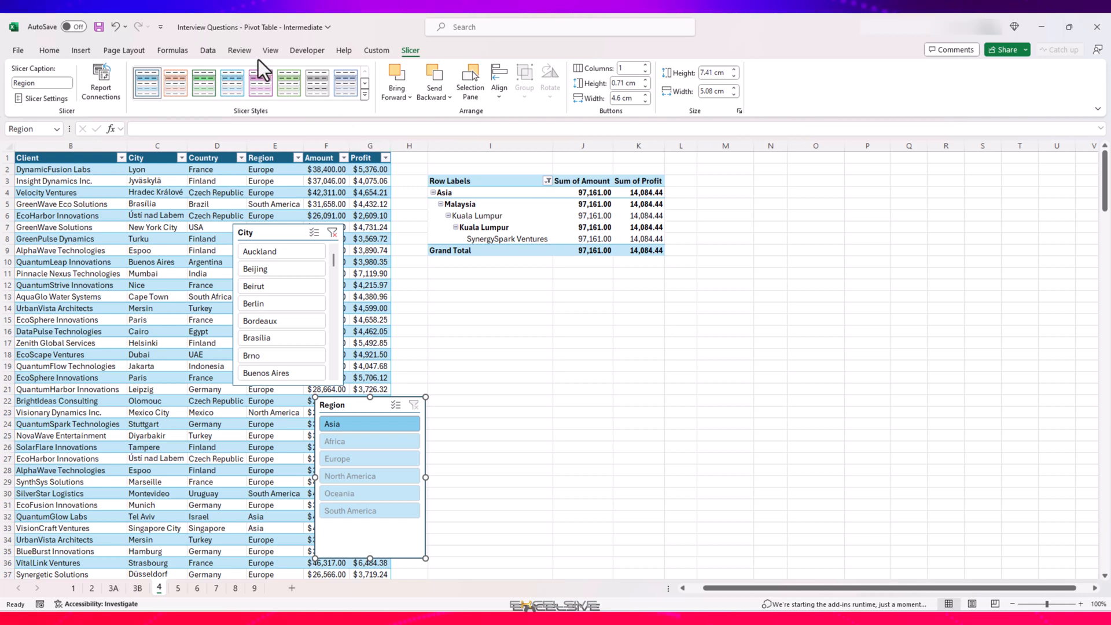
{"action": "left_click", "coordinate": [207, 51]}
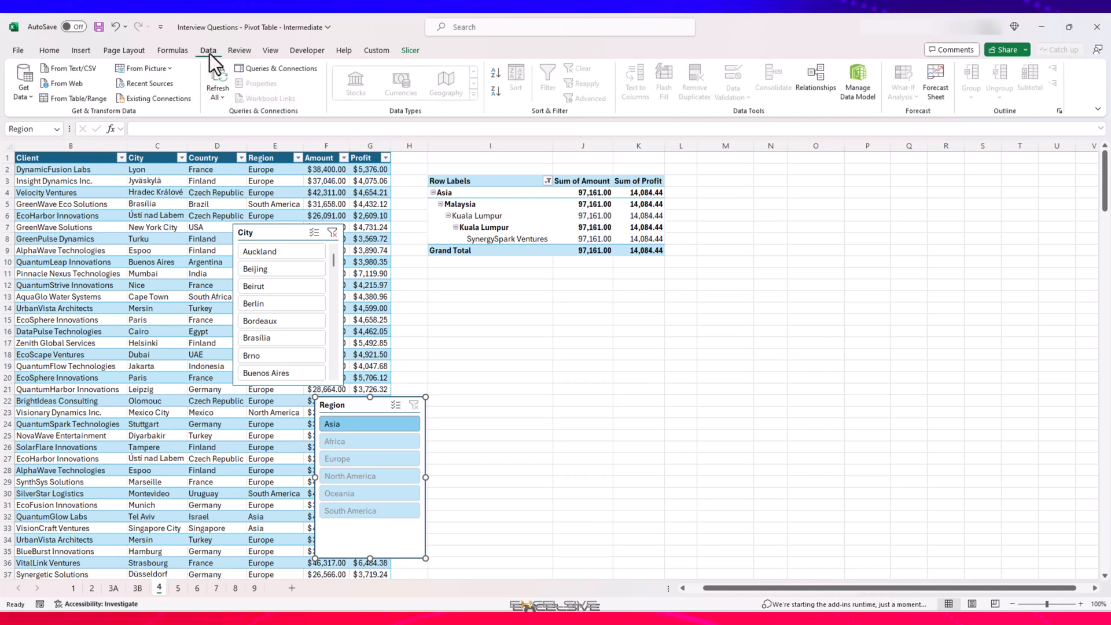
{"action": "left_click", "coordinate": [491, 204]}
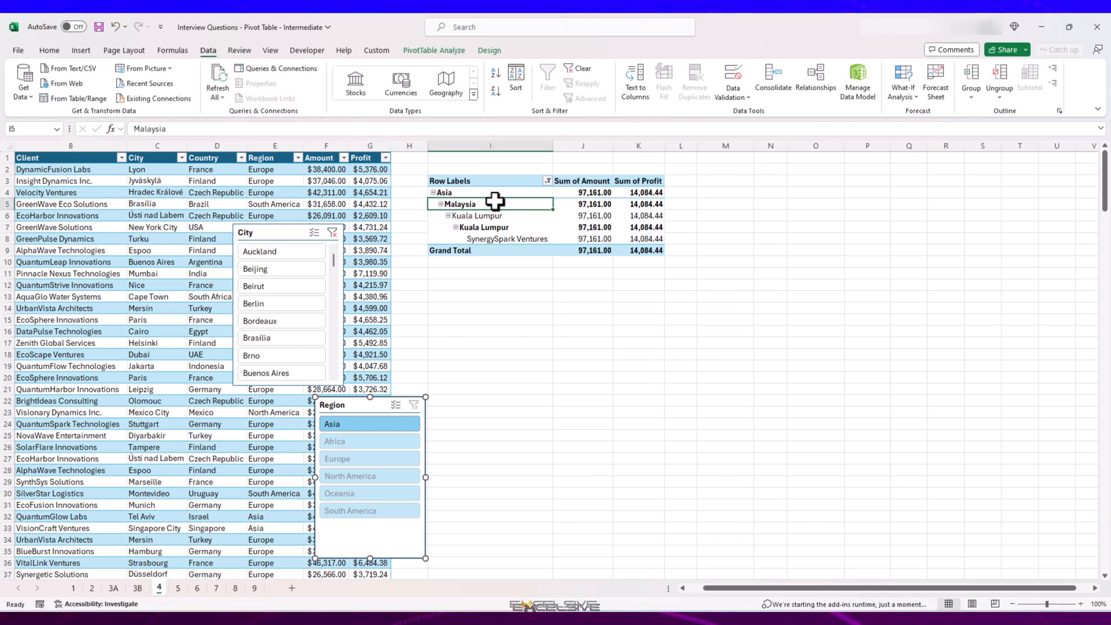
{"action": "left_click", "coordinate": [583, 71]}
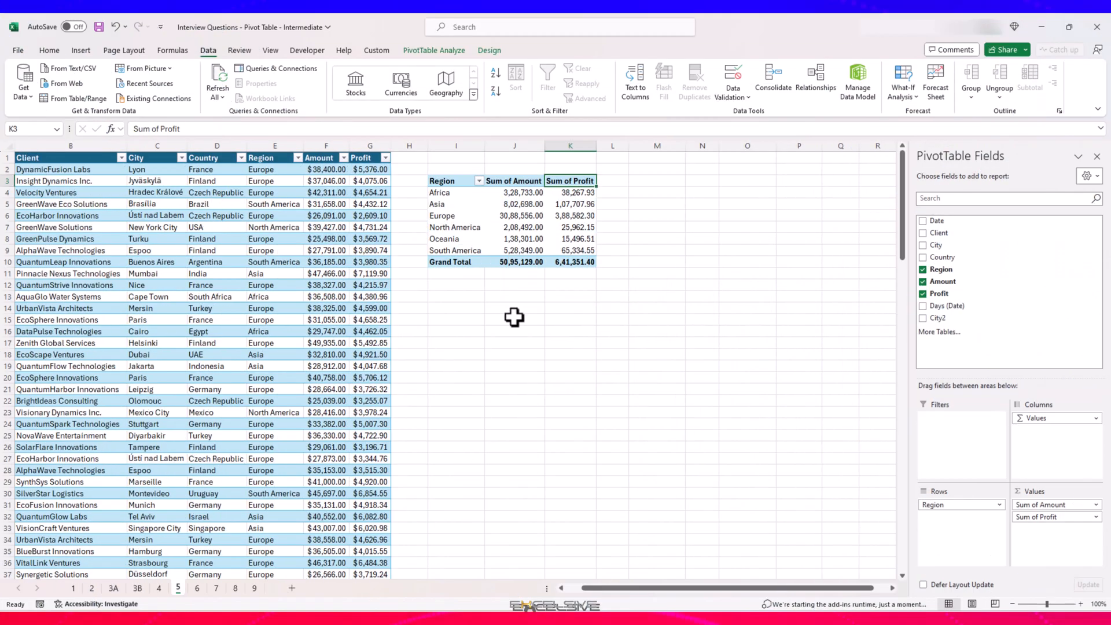
Step: Extract the source records behind Oceania's Sum of Amount on sheet 5 to a new sheet and autofit all its columns
{"action": "left_click", "coordinate": [454, 238]}
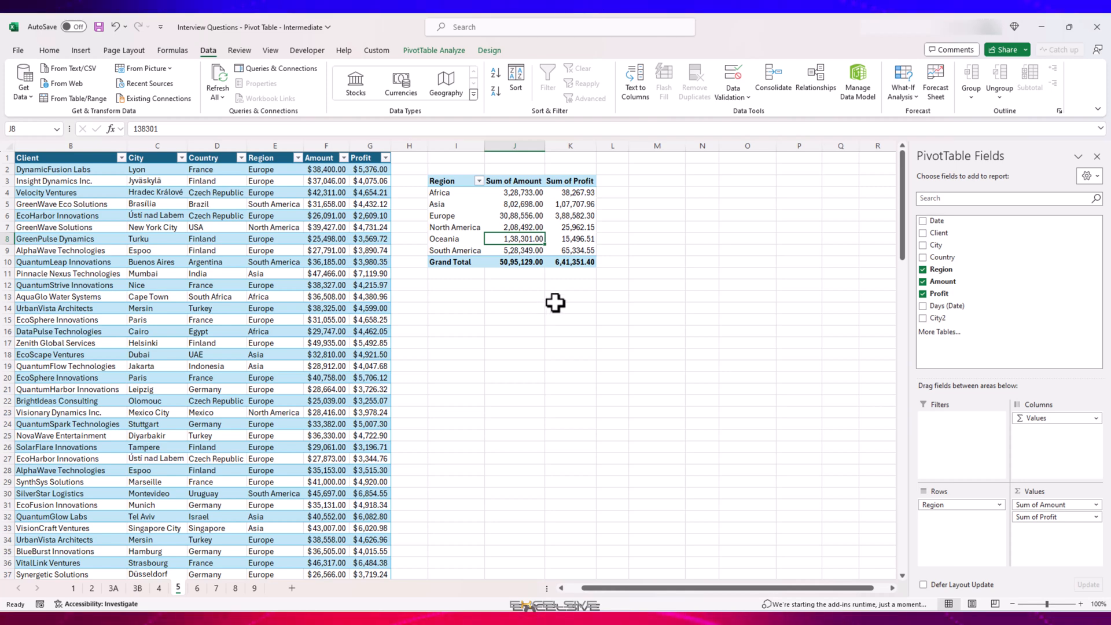
{"action": "double_click", "coordinate": [524, 239]}
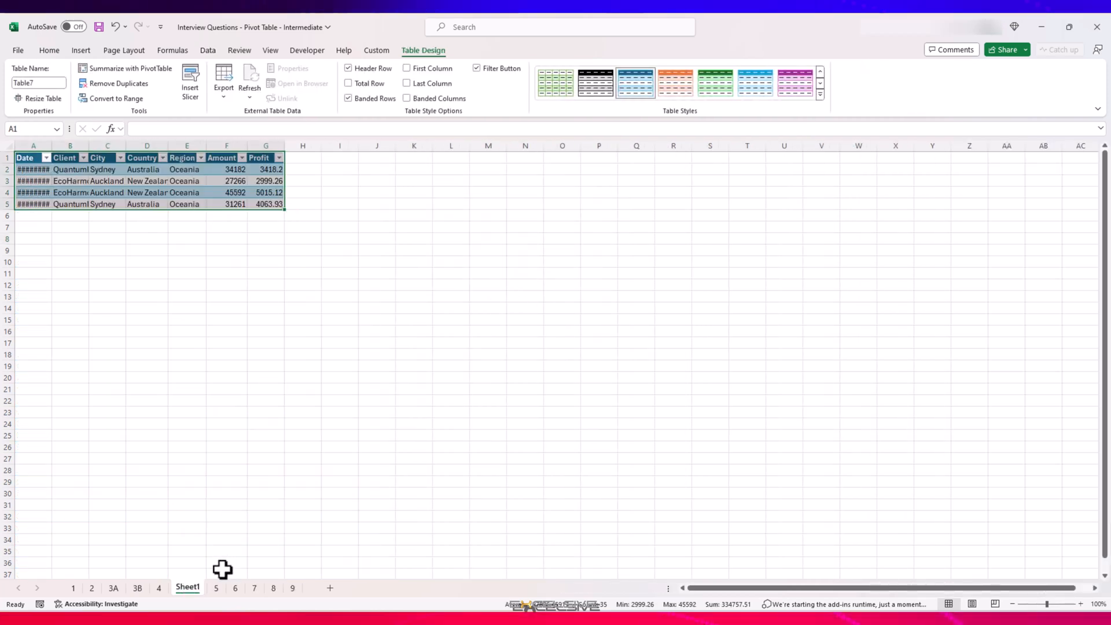
{"action": "left_click", "coordinate": [9, 144]}
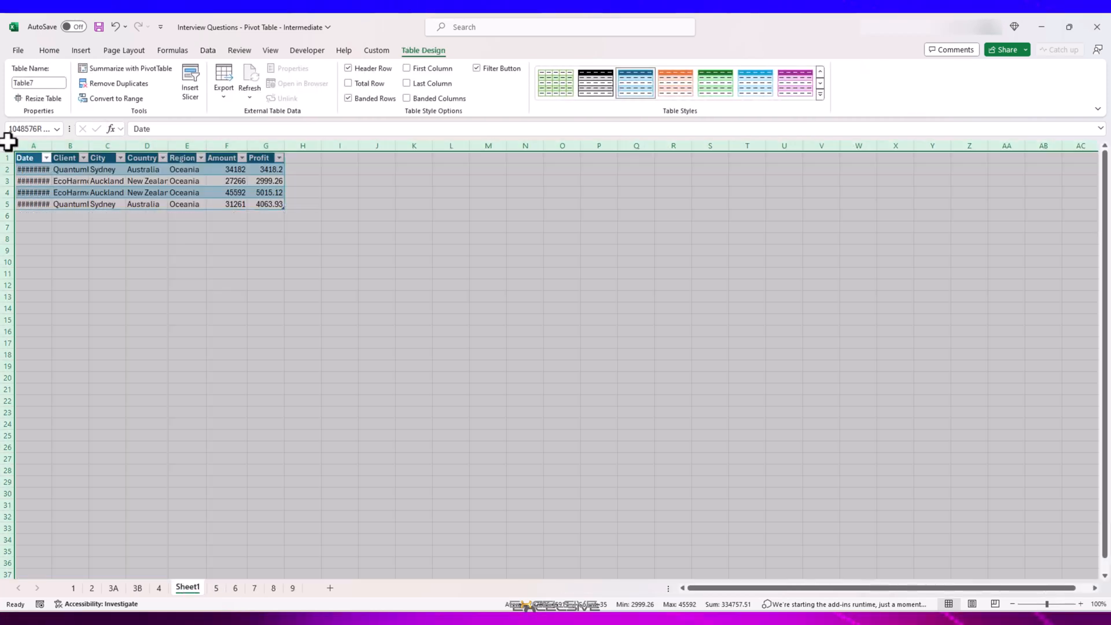
{"action": "left_click_drag", "start_coordinate": [54, 146], "coordinate": [54, 147]}
{"action": "double_click", "coordinate": [54, 147]}
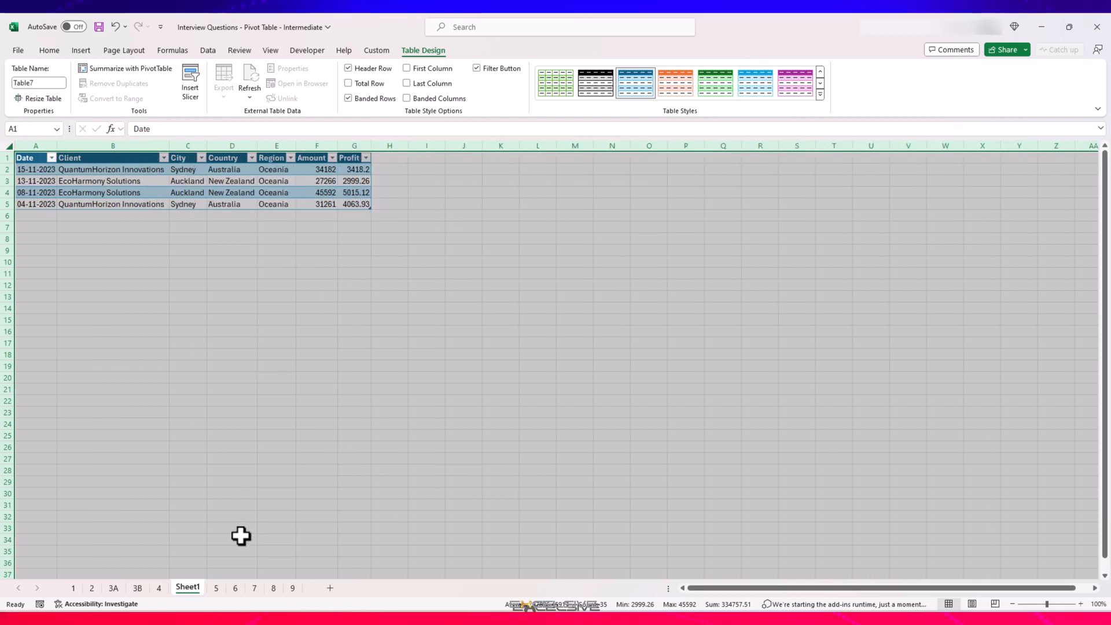
Step: Open the data settings in the PivotTable options for the Region PivotTable on sheet 5
{"action": "left_click", "coordinate": [215, 587]}
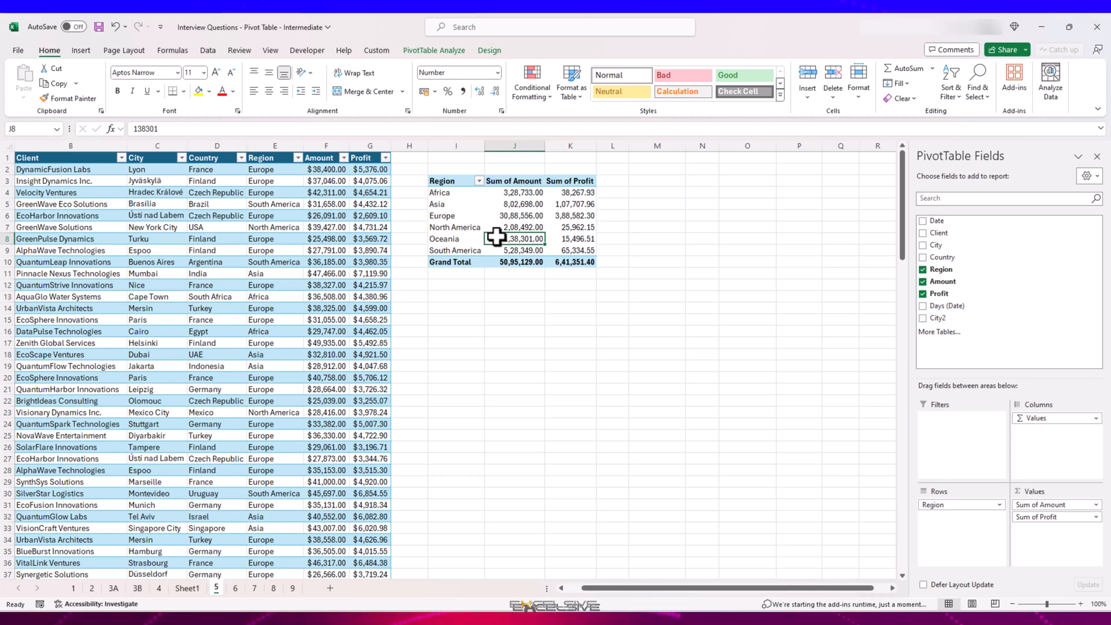
{"action": "left_click", "coordinate": [458, 240]}
{"action": "right_click", "coordinate": [458, 240]}
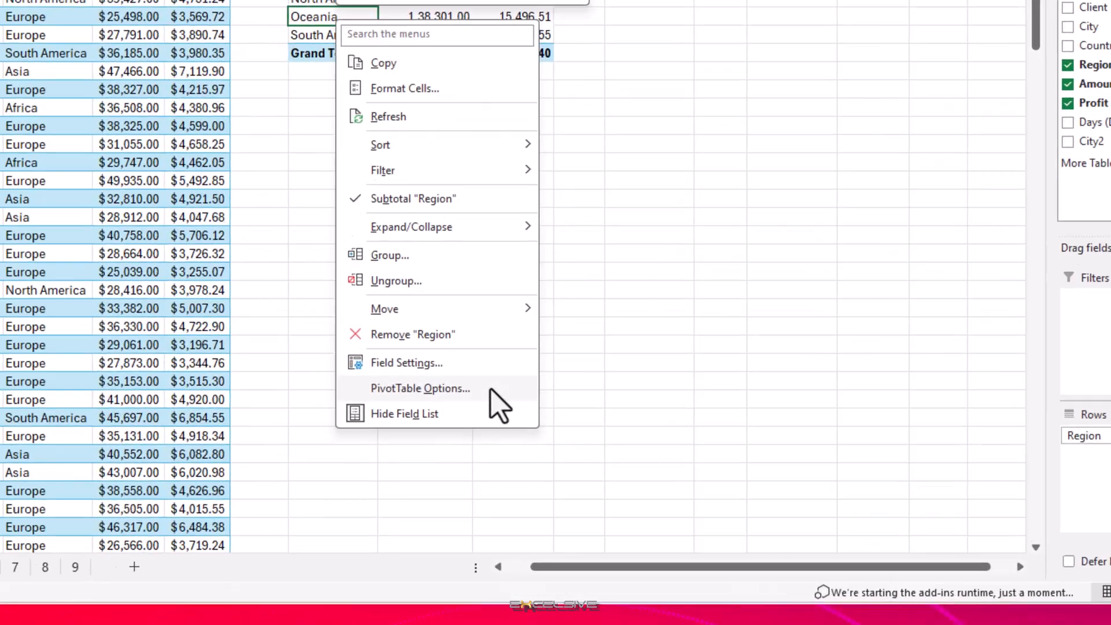
{"action": "left_click", "coordinate": [549, 475]}
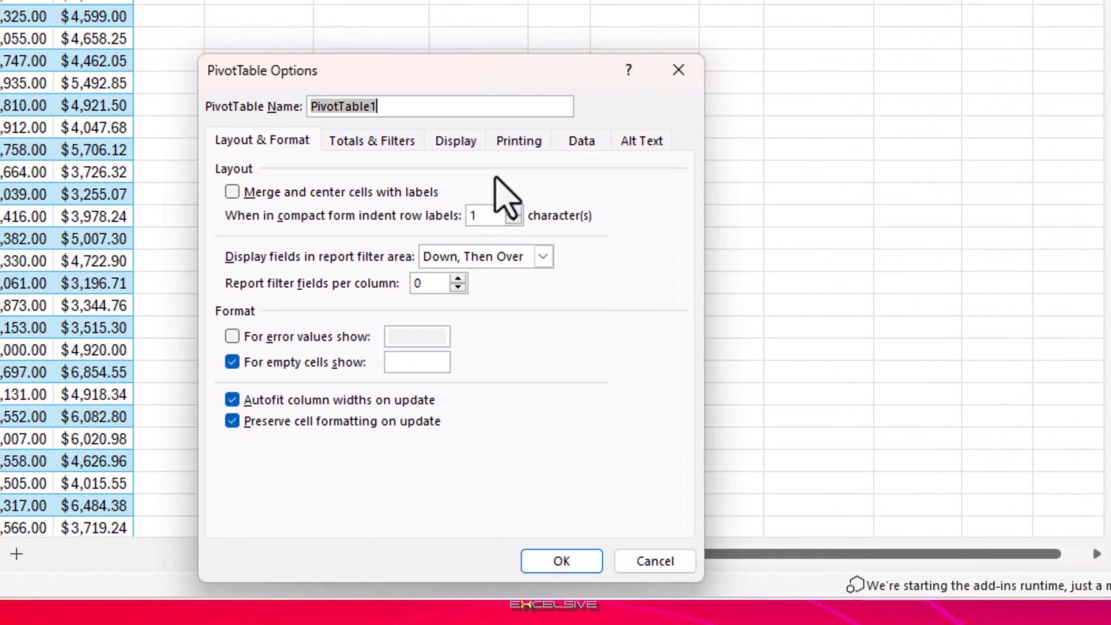
{"action": "left_click", "coordinate": [582, 143]}
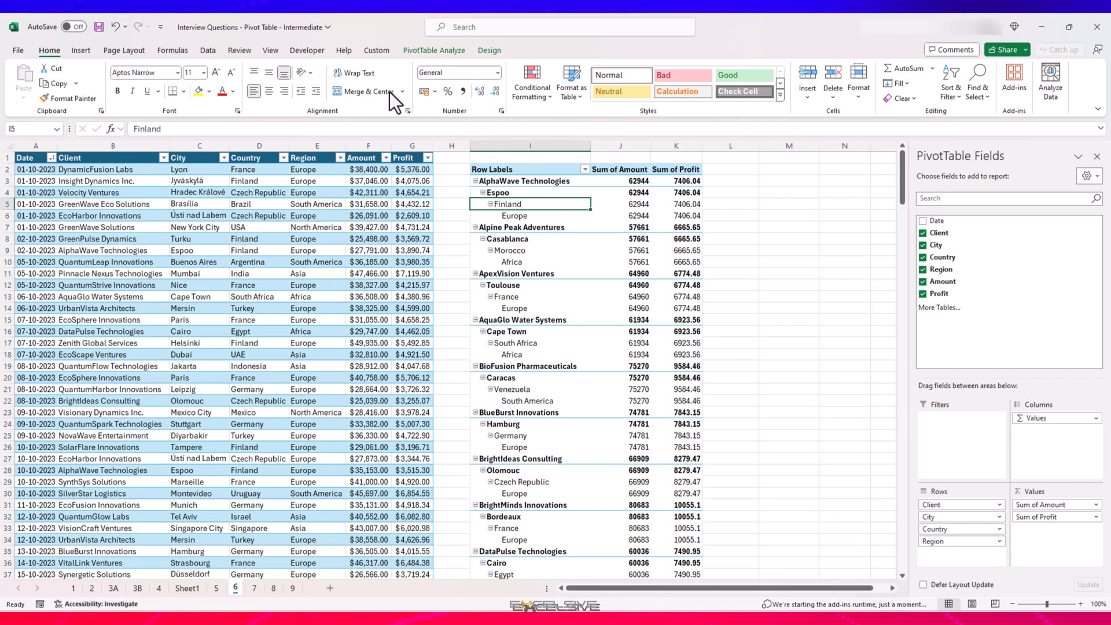
Step: Show the PivotTable on sheet 6 in outline form
{"action": "left_click", "coordinate": [499, 50]}
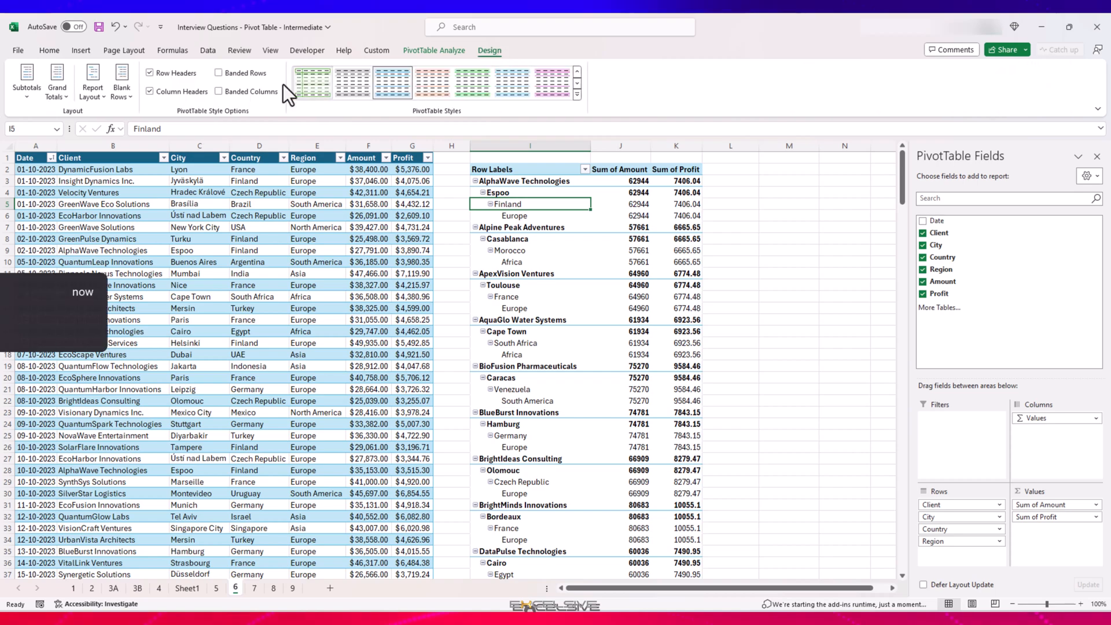
{"action": "left_click", "coordinate": [88, 95]}
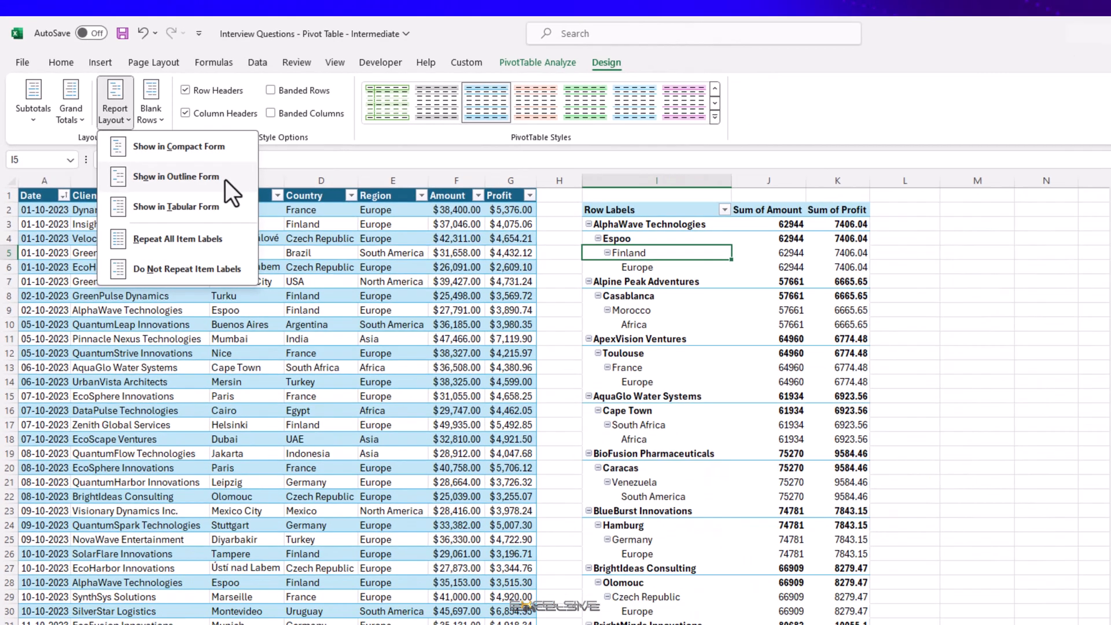
{"action": "left_click", "coordinate": [232, 233]}
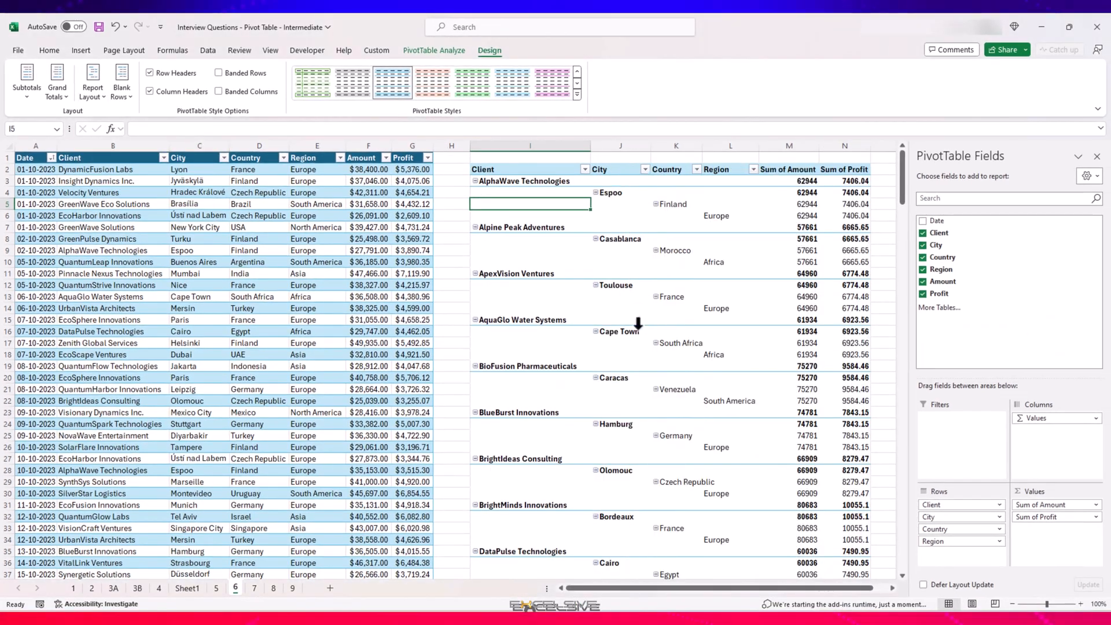
Step: Show the PivotTable on sheet 6 in tabular form and turn off all its subtotals
{"action": "left_click", "coordinate": [87, 99]}
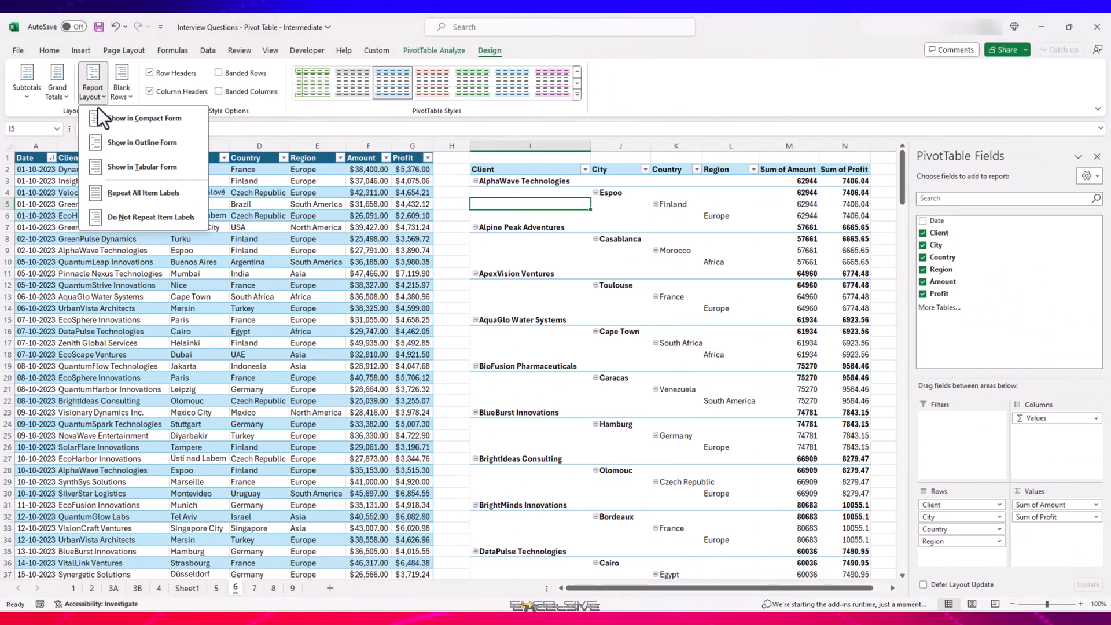
{"action": "left_click", "coordinate": [147, 169]}
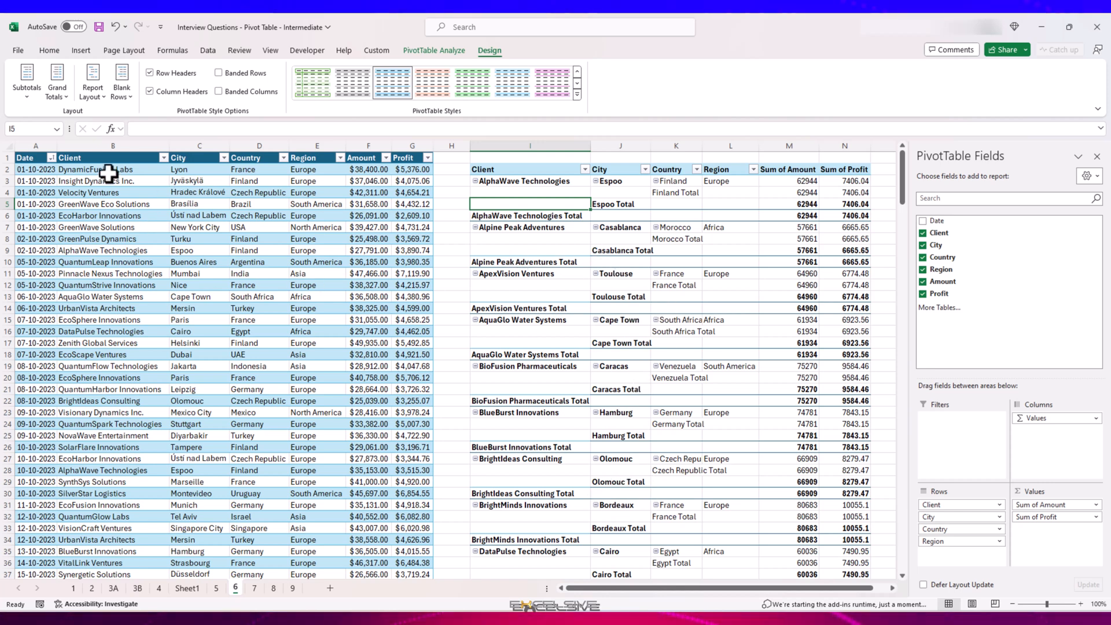
{"action": "left_click", "coordinate": [17, 97]}
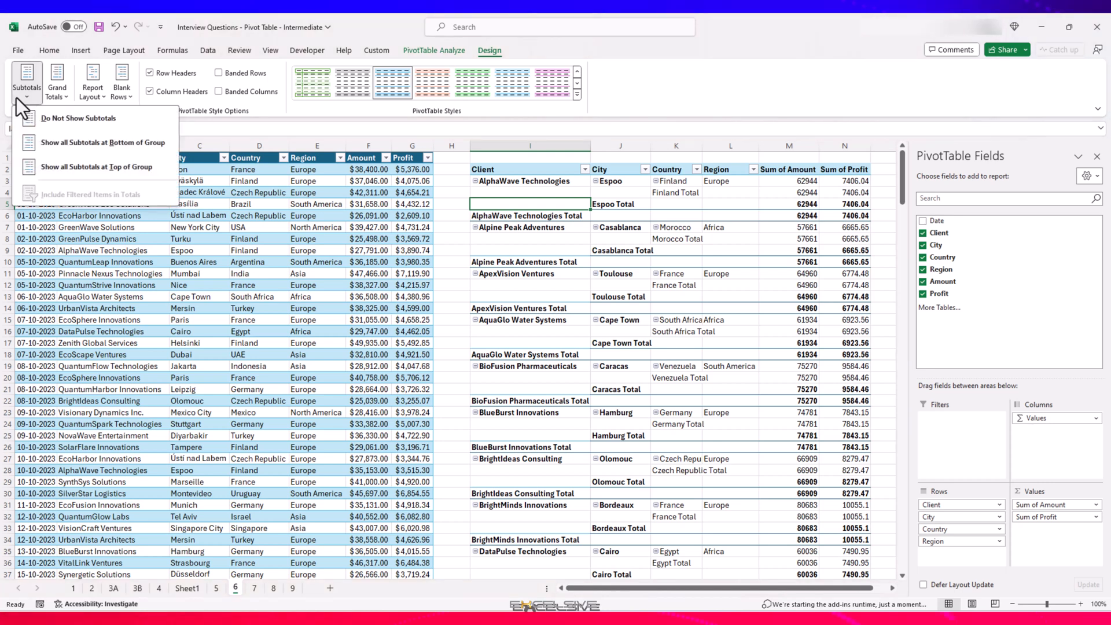
{"action": "left_click", "coordinate": [51, 116]}
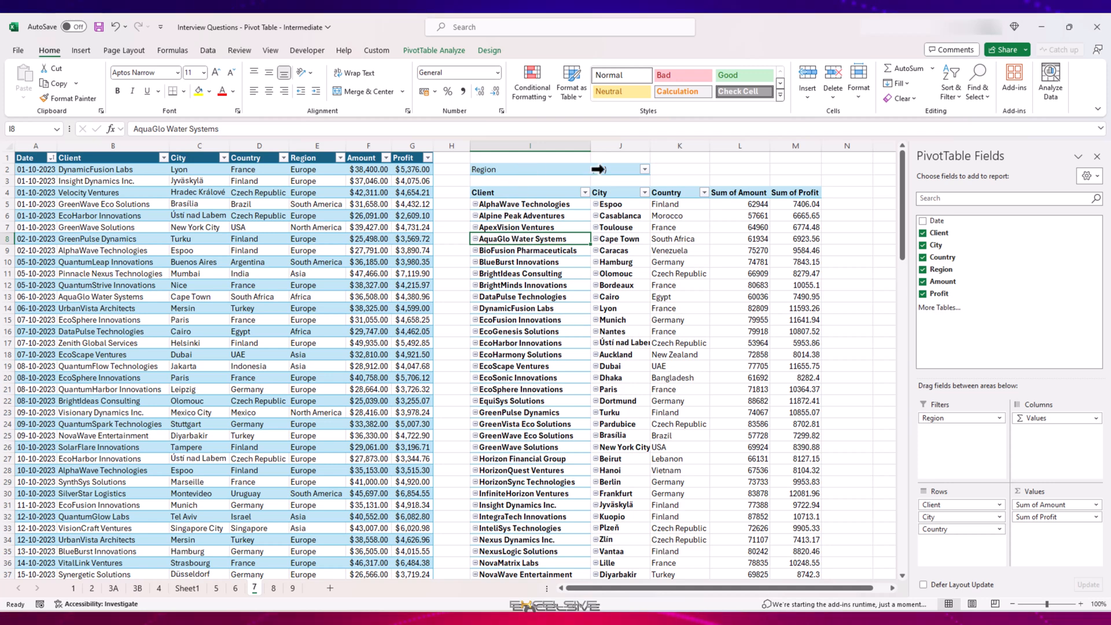
Step: Generate a report filter page for each Region from the PivotTable on sheet 7 and look through the region sheets up to Oceania
{"action": "left_click", "coordinate": [643, 169]}
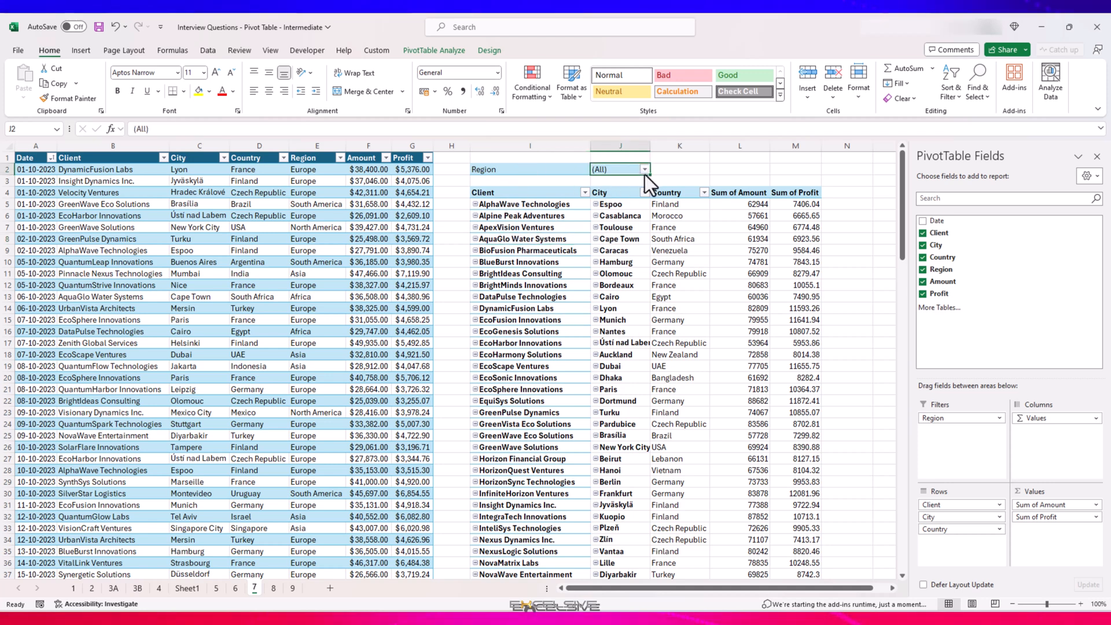
{"action": "left_click", "coordinate": [646, 169]}
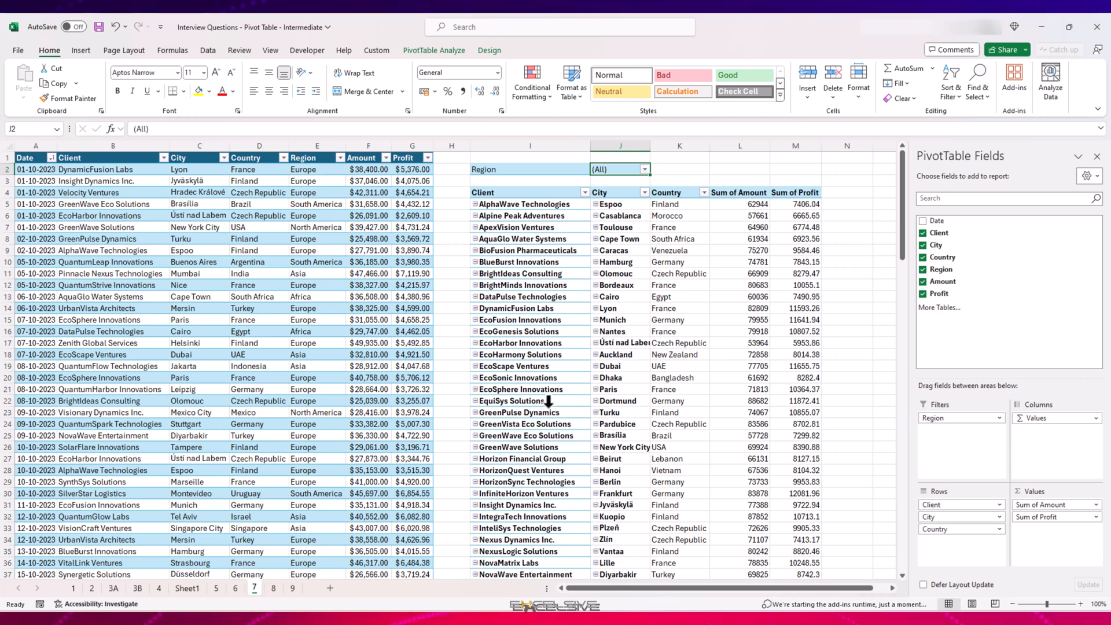
{"action": "left_click", "coordinate": [438, 54]}
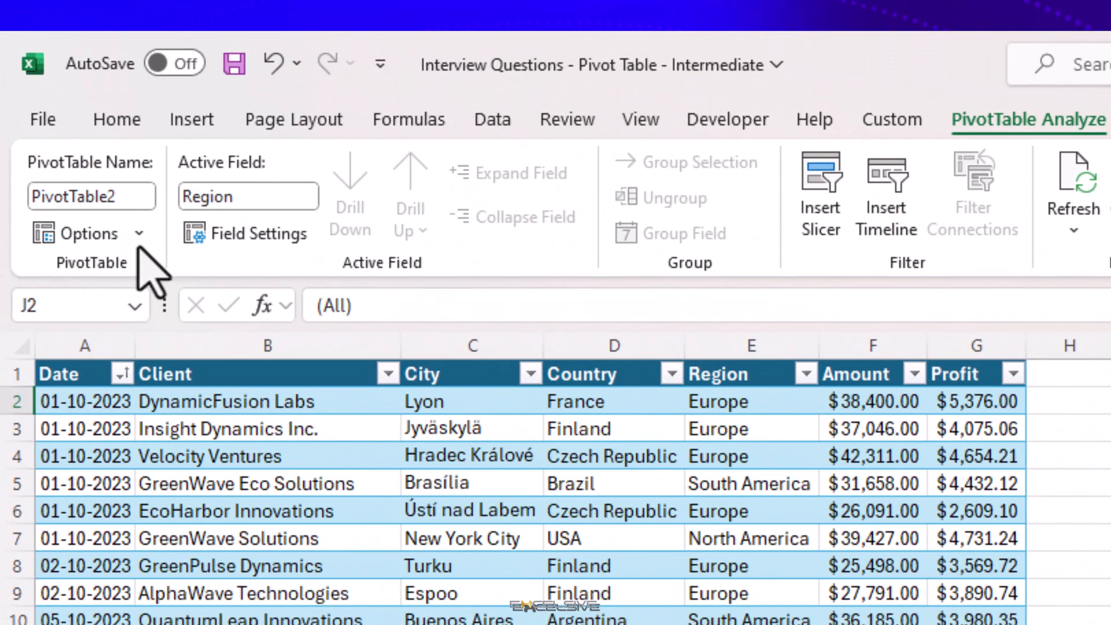
{"action": "left_click", "coordinate": [137, 233]}
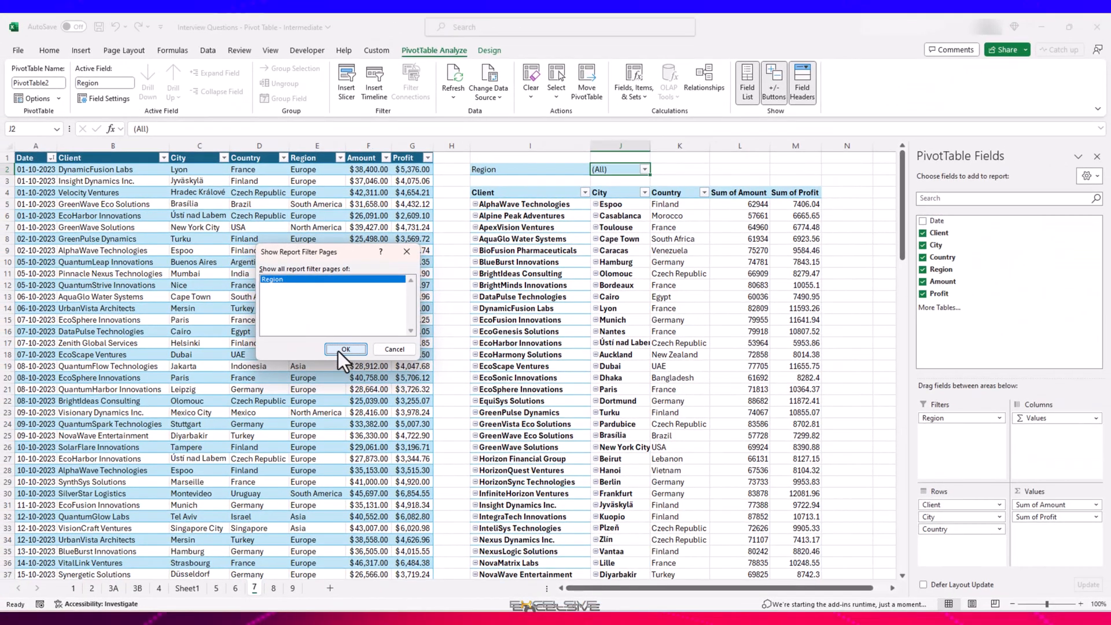
{"action": "left_click", "coordinate": [341, 350]}
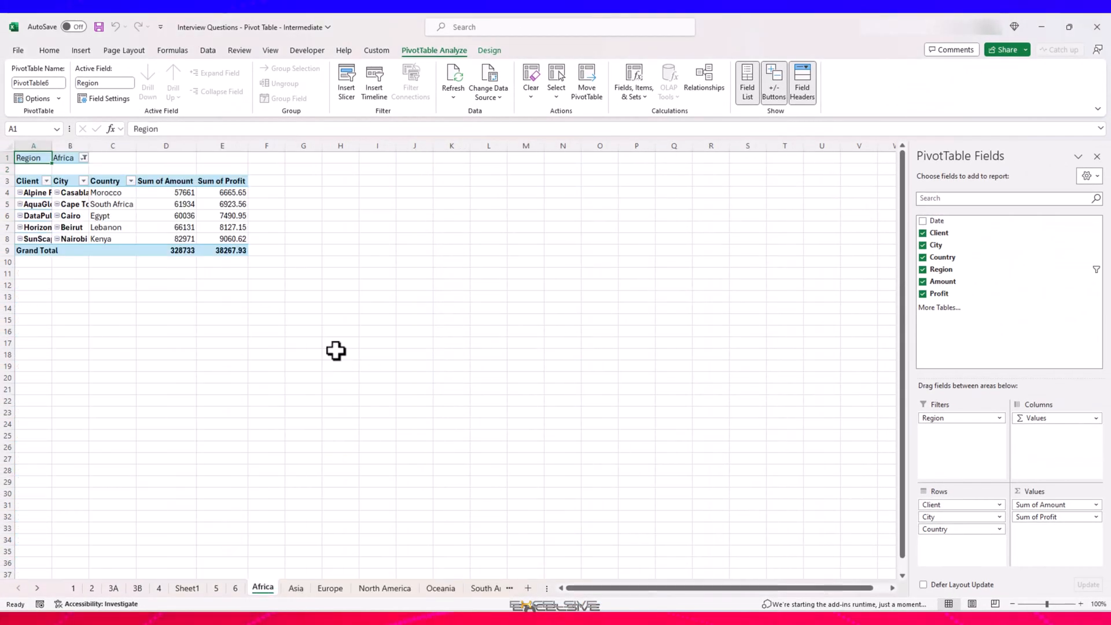
{"action": "left_click", "coordinate": [293, 588]}
{"action": "left_click", "coordinate": [329, 590]}
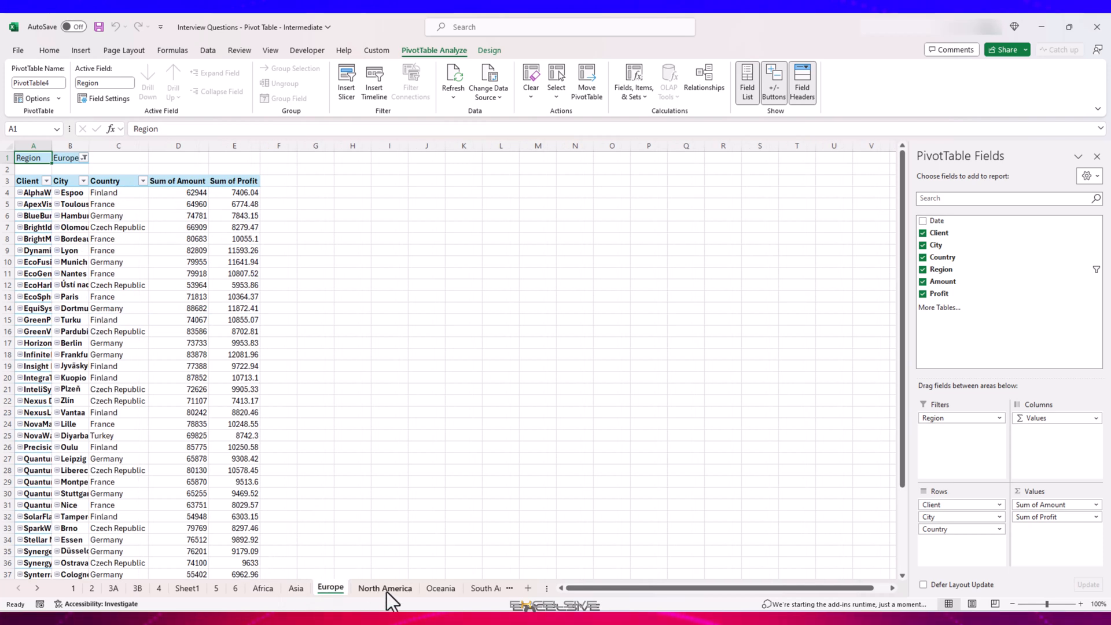
{"action": "left_click", "coordinate": [385, 589]}
{"action": "left_click", "coordinate": [435, 588]}
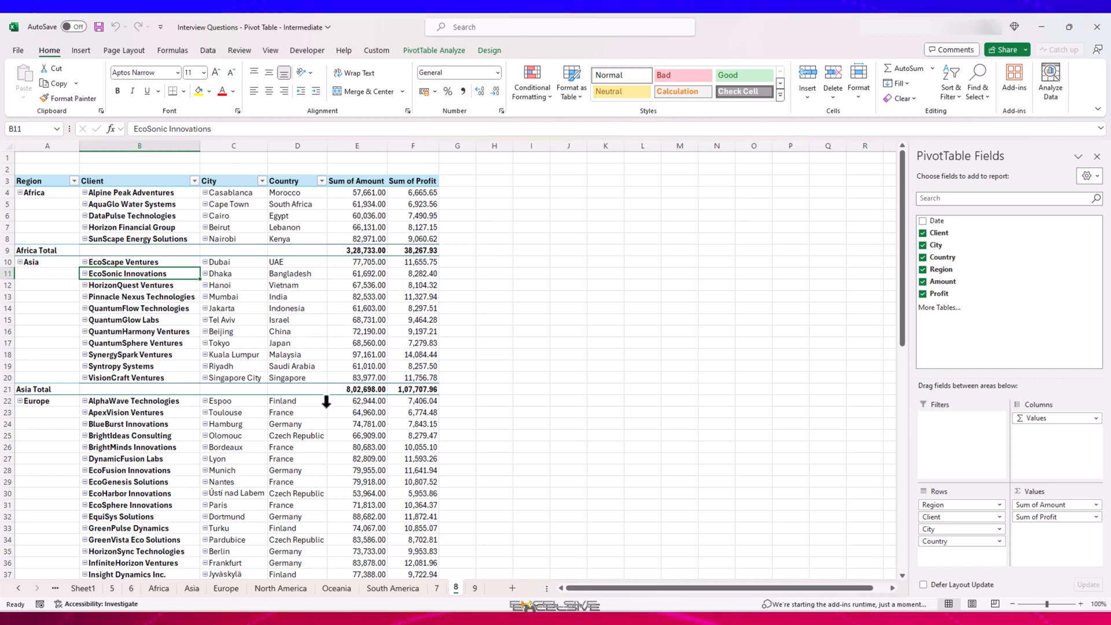
Step: Start a new custom PivotTable style for the Region PivotTable on sheet 8
{"action": "scroll", "coordinate": [318, 370], "scroll_direction": "down", "scroll_amount": 3}
{"action": "scroll", "coordinate": [327, 403], "scroll_direction": "down", "scroll_amount": 1}
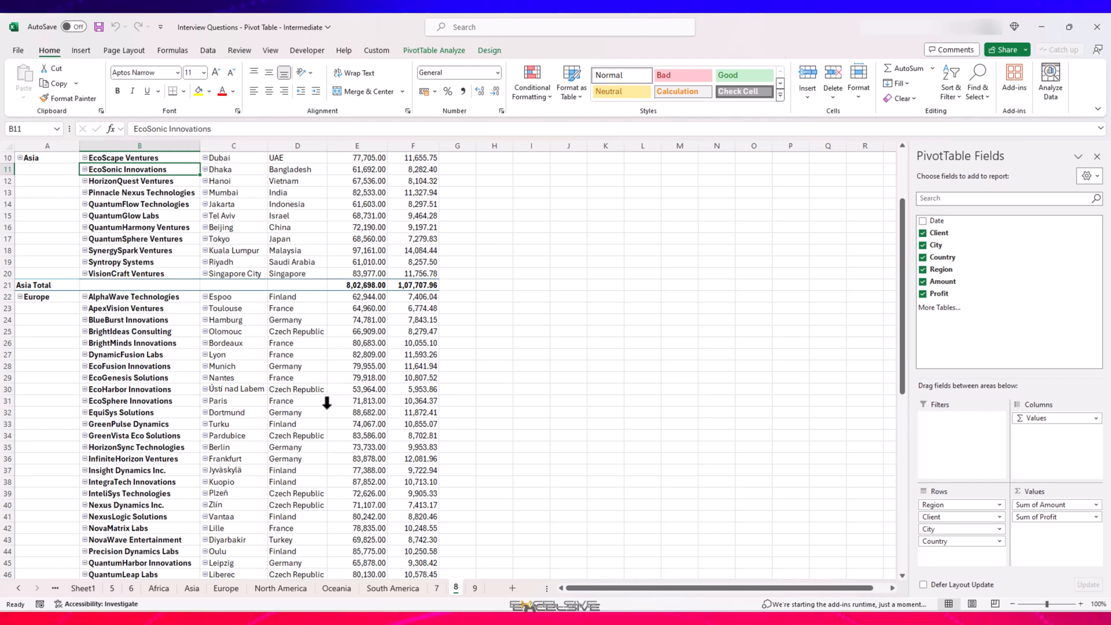
{"action": "scroll", "coordinate": [327, 403], "scroll_direction": "up", "scroll_amount": 3}
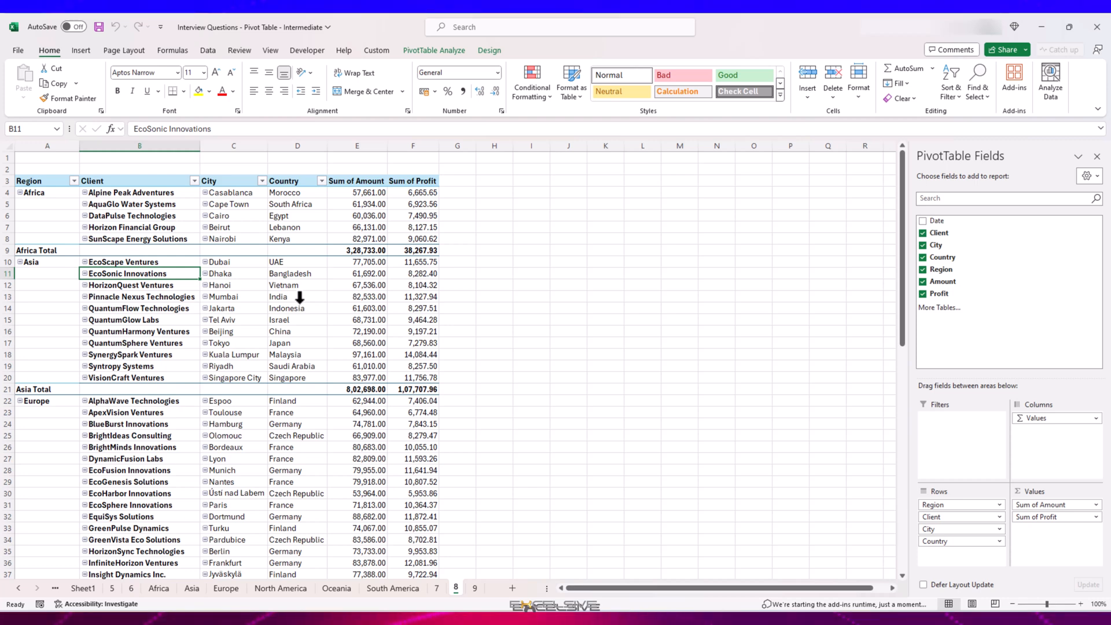
{"action": "left_click", "coordinate": [501, 51]}
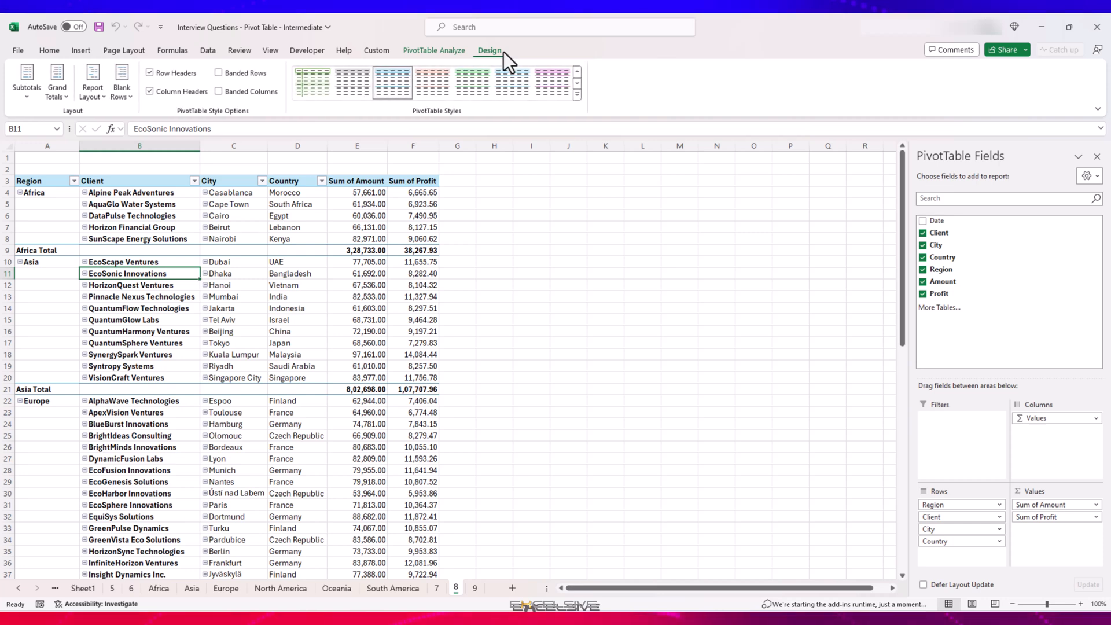
{"action": "left_click", "coordinate": [577, 93]}
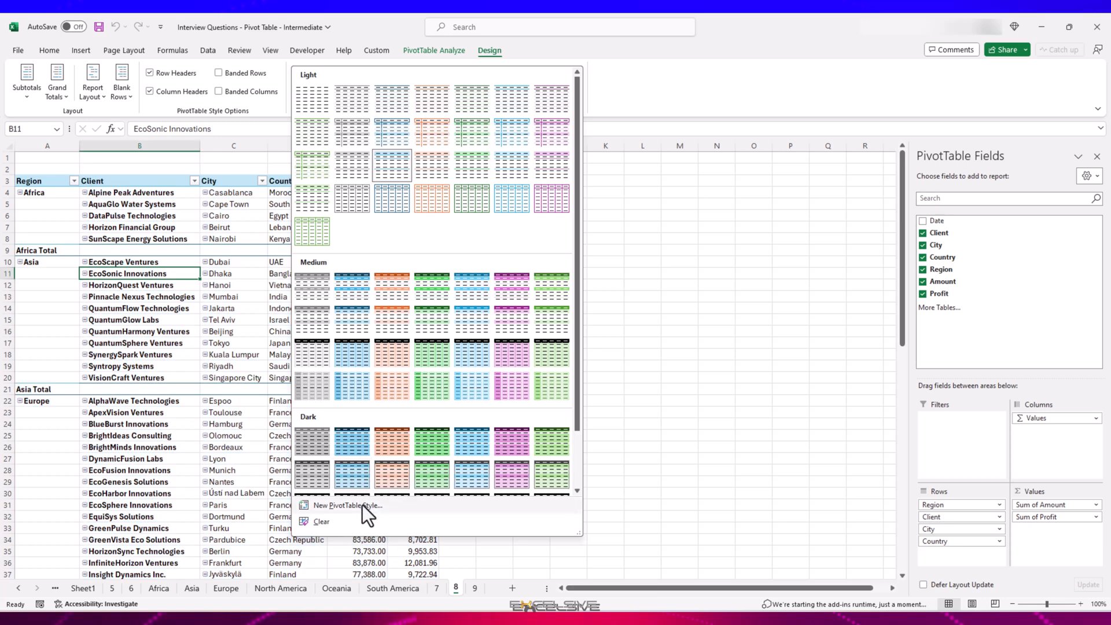
{"action": "left_click", "coordinate": [347, 505]}
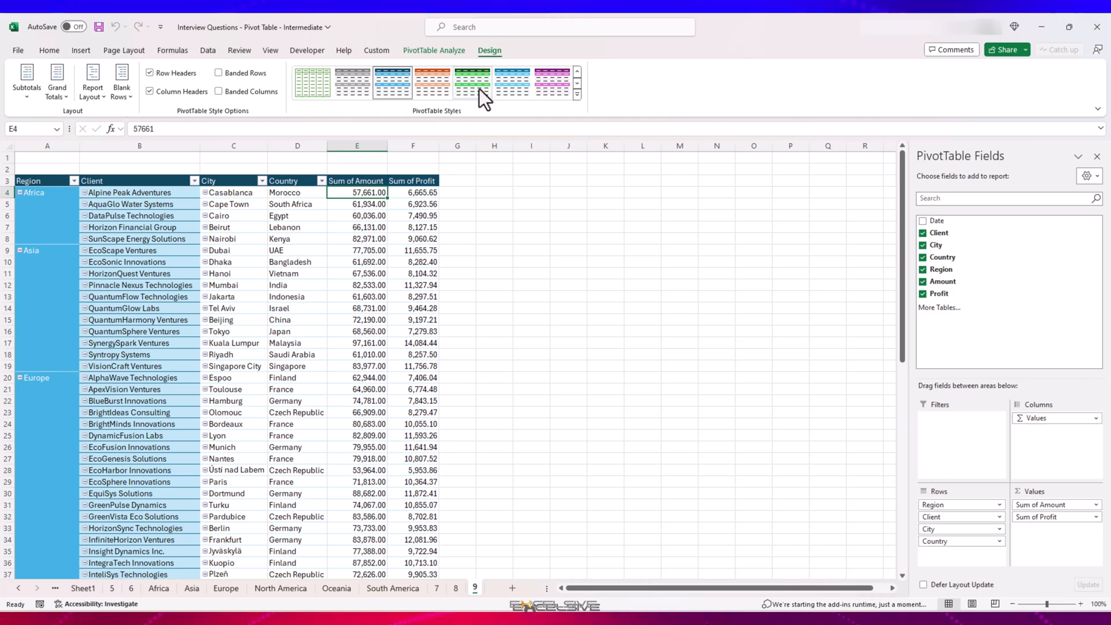
{"action": "left_click", "coordinate": [423, 52]}
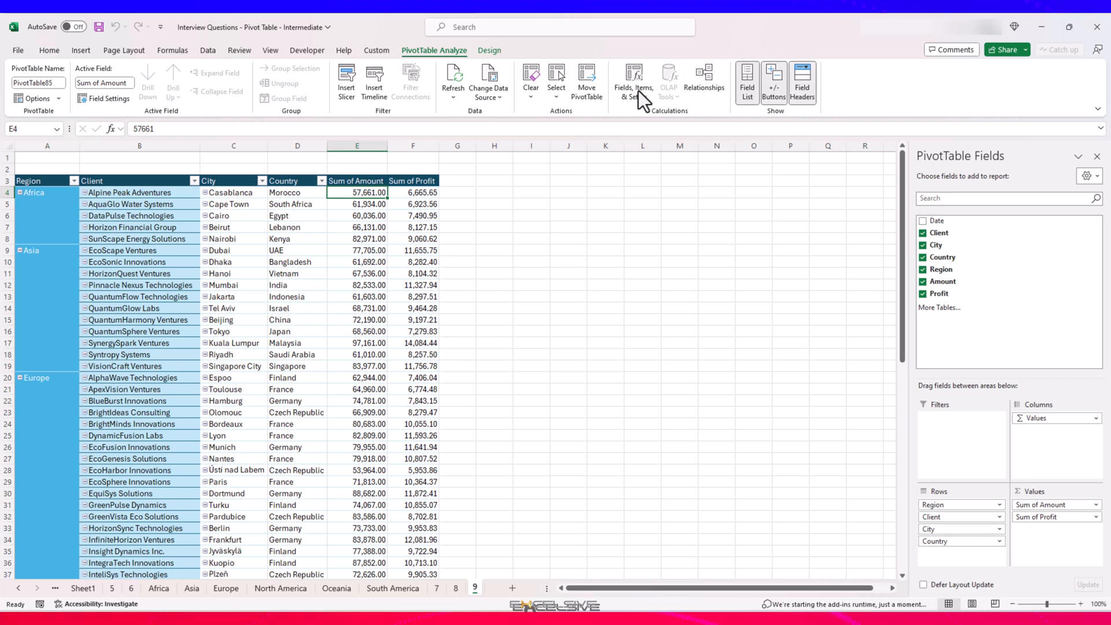
{"action": "left_click", "coordinate": [488, 51]}
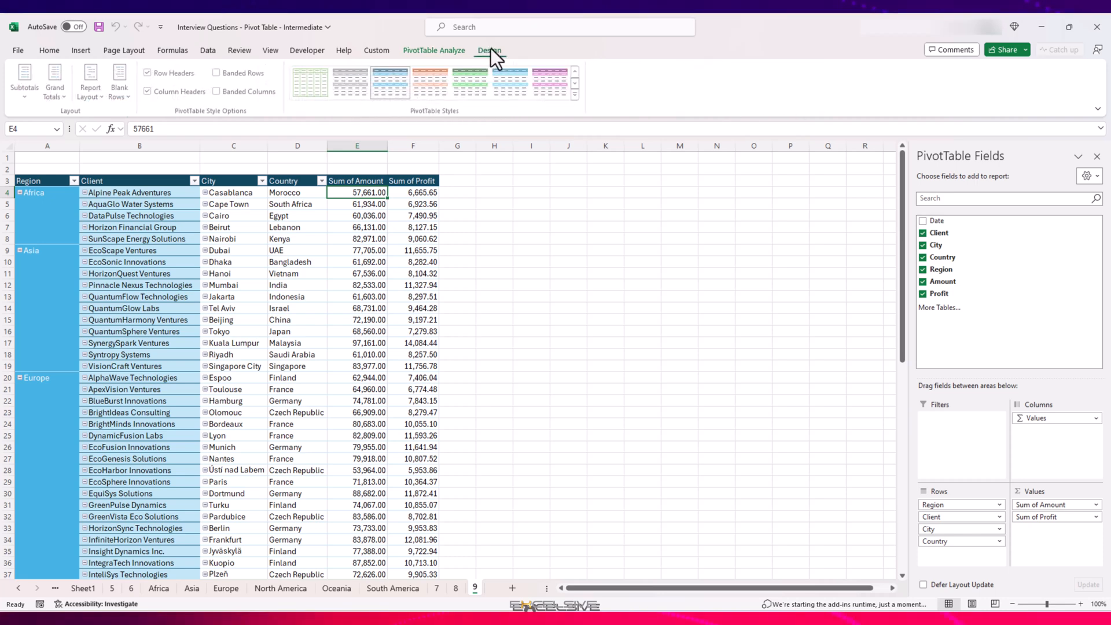
{"action": "left_click", "coordinate": [51, 55]}
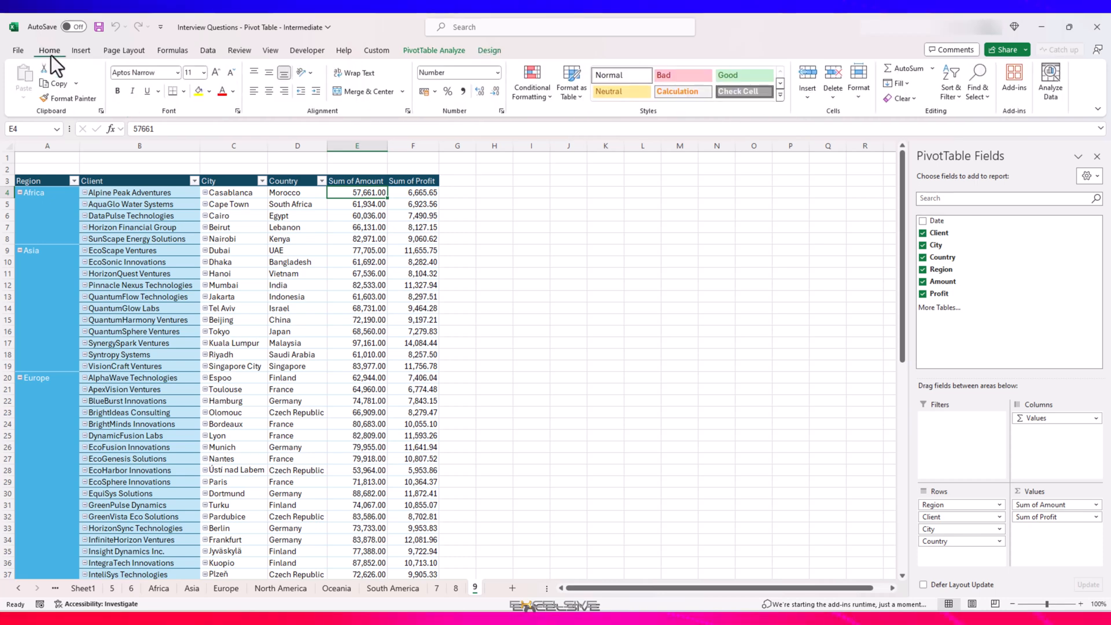
{"action": "left_click", "coordinate": [548, 96]}
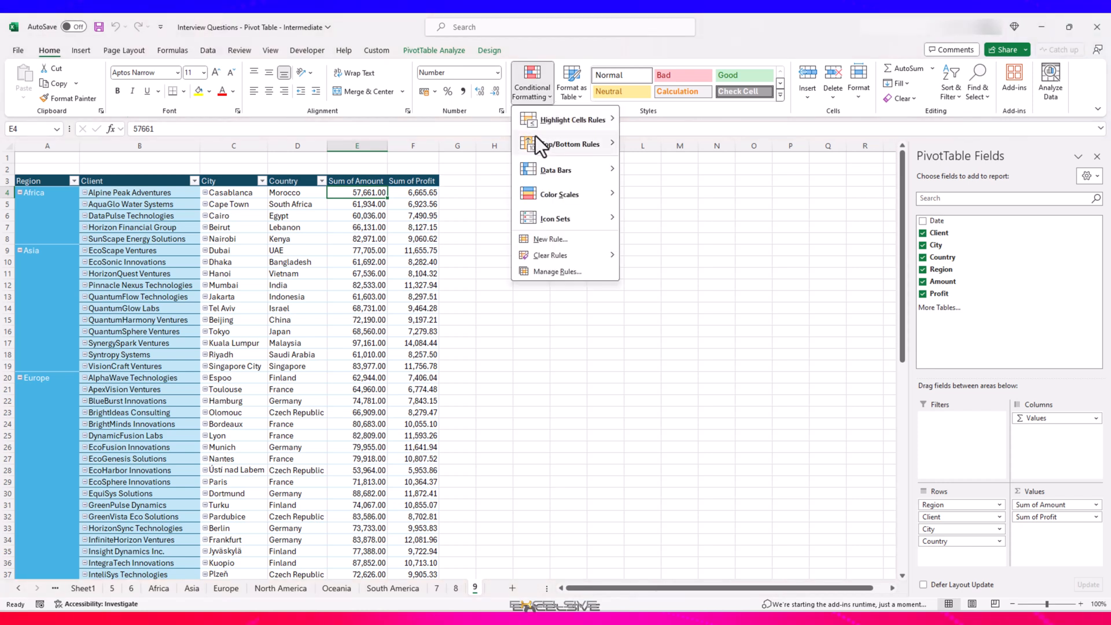
{"action": "mouse_move", "coordinate": [546, 171]}
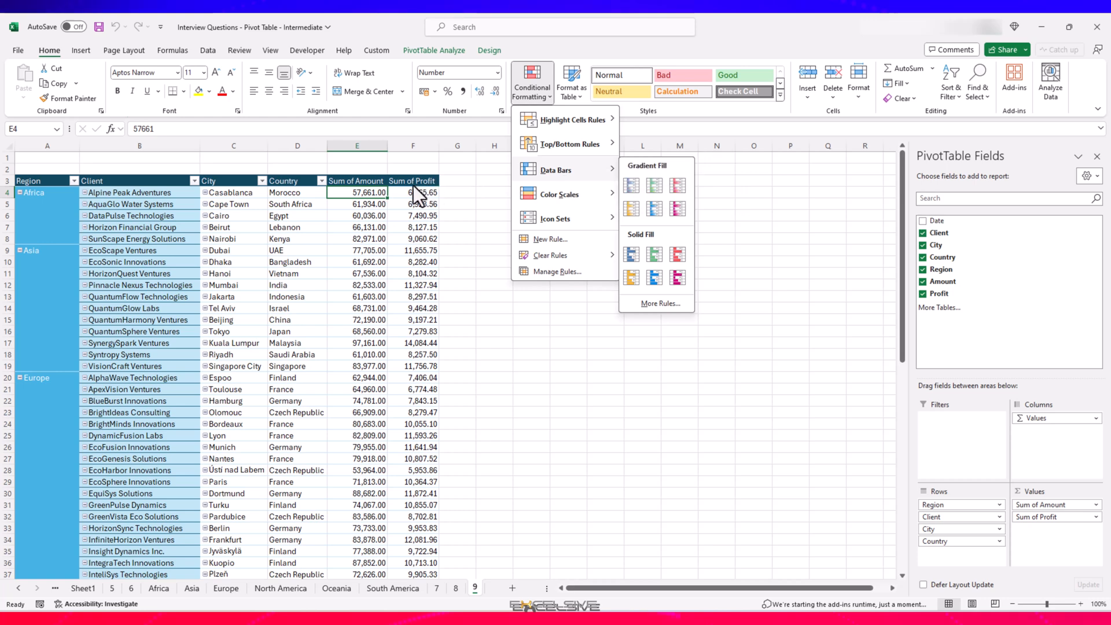
Step: Apply blue gradient-fill data bars to all Sum of Amount and Sum of Profit values, E4:F73, on sheet 9
{"action": "left_click", "coordinate": [362, 190]}
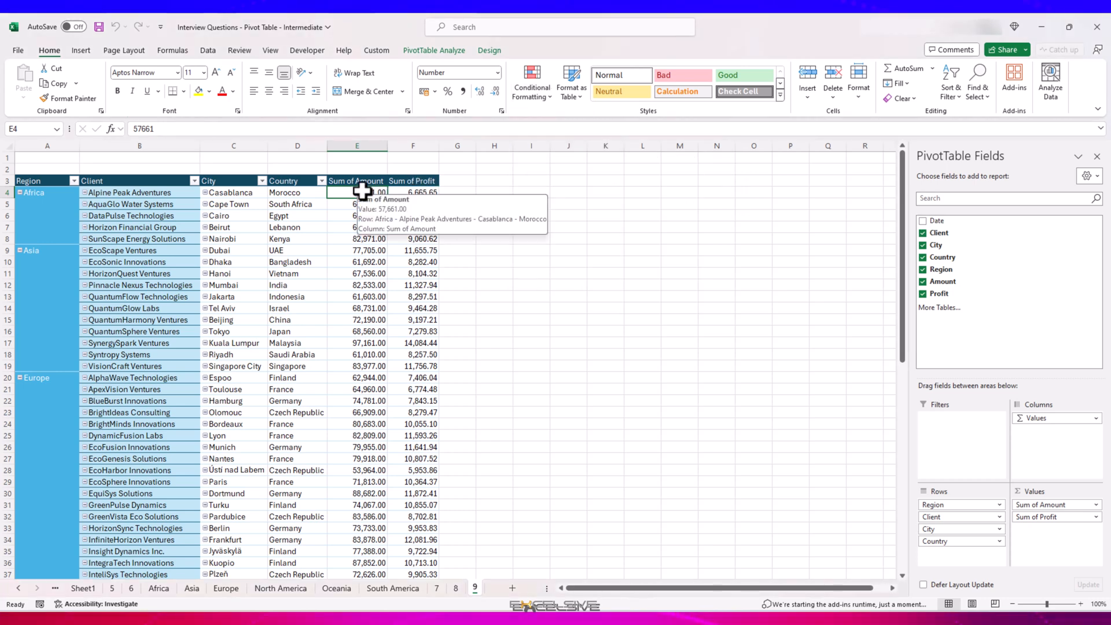
{"action": "key", "text": "shift+Right"}
{"action": "key", "text": "ctrl+shift+Down"}
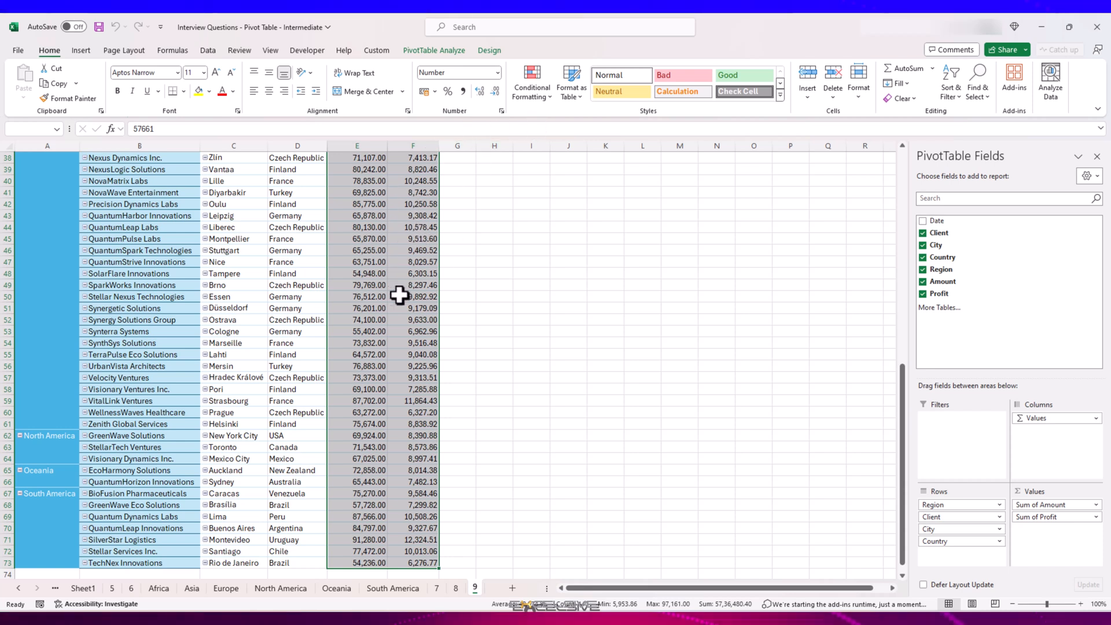
{"action": "left_click", "coordinate": [530, 96]}
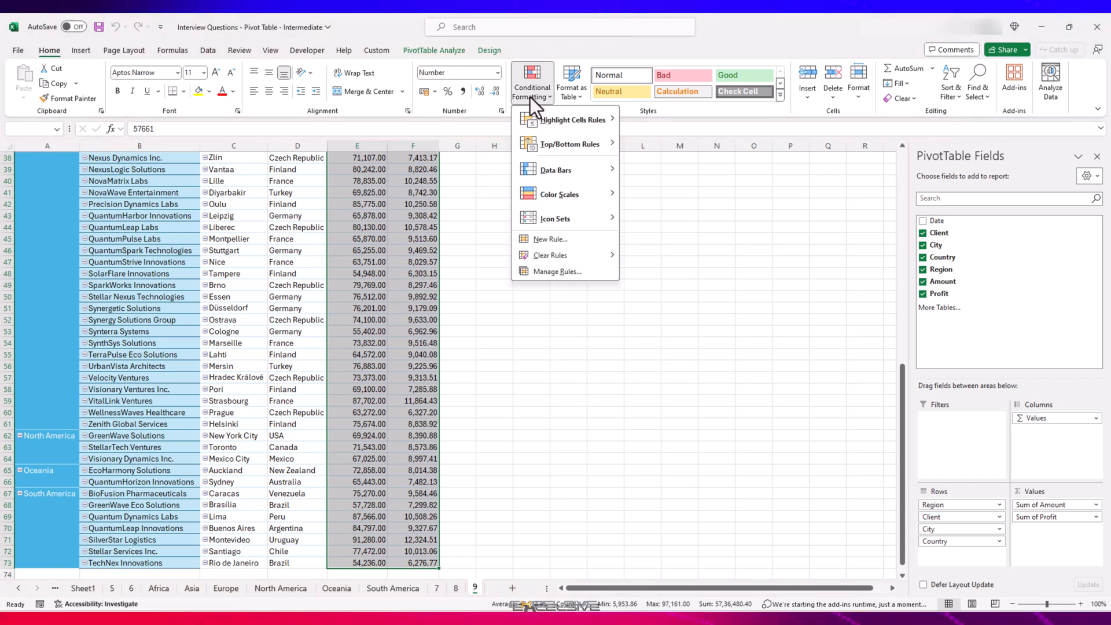
{"action": "mouse_move", "coordinate": [567, 169]}
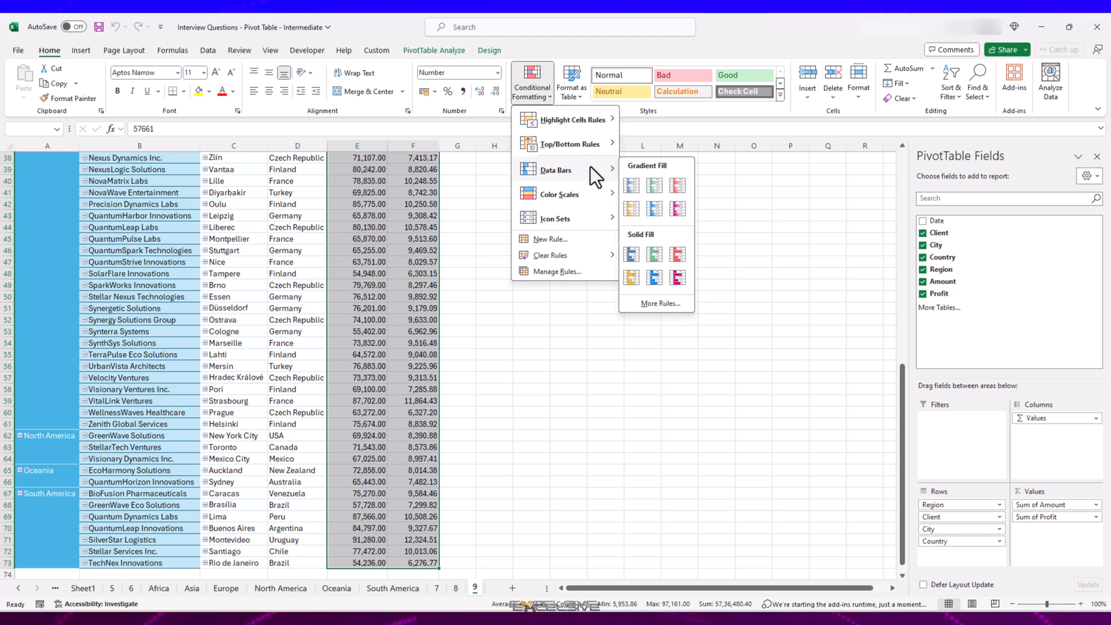
{"action": "left_click", "coordinate": [633, 184]}
Step: Compare the data bars in the Sum of Amount and Sum of Profit columns over the whole PivotTable on sheet 9
{"action": "left_click", "coordinate": [415, 261]}
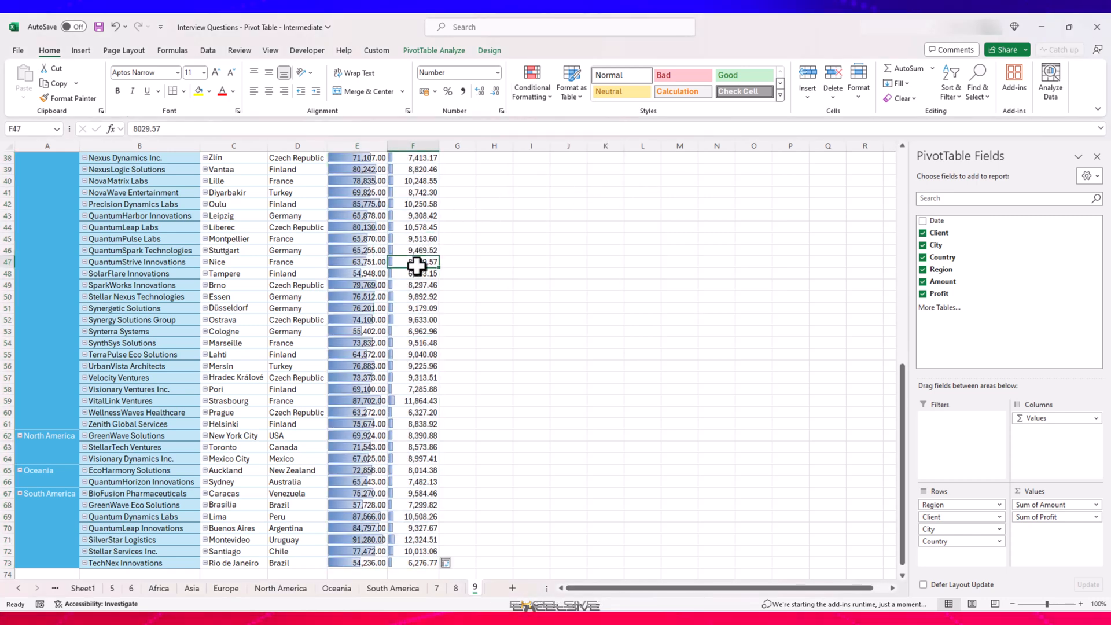
{"action": "scroll", "coordinate": [405, 408], "scroll_direction": "down", "scroll_amount": 3}
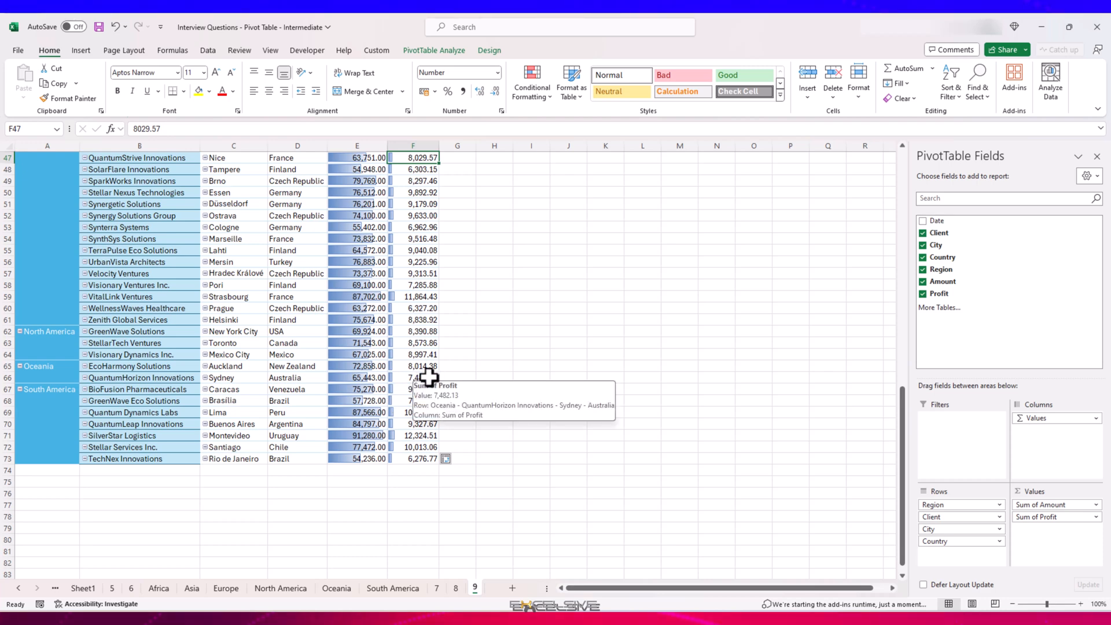
{"action": "scroll", "coordinate": [416, 272], "scroll_direction": "up", "scroll_amount": 13}
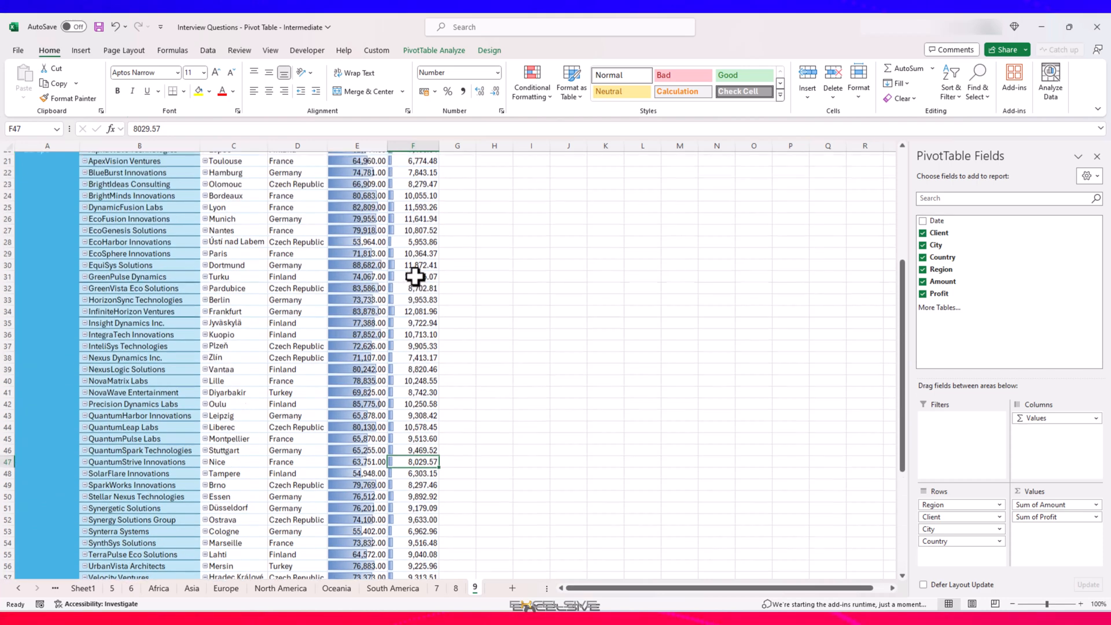
{"action": "scroll", "coordinate": [415, 277], "scroll_direction": "down", "scroll_amount": 5}
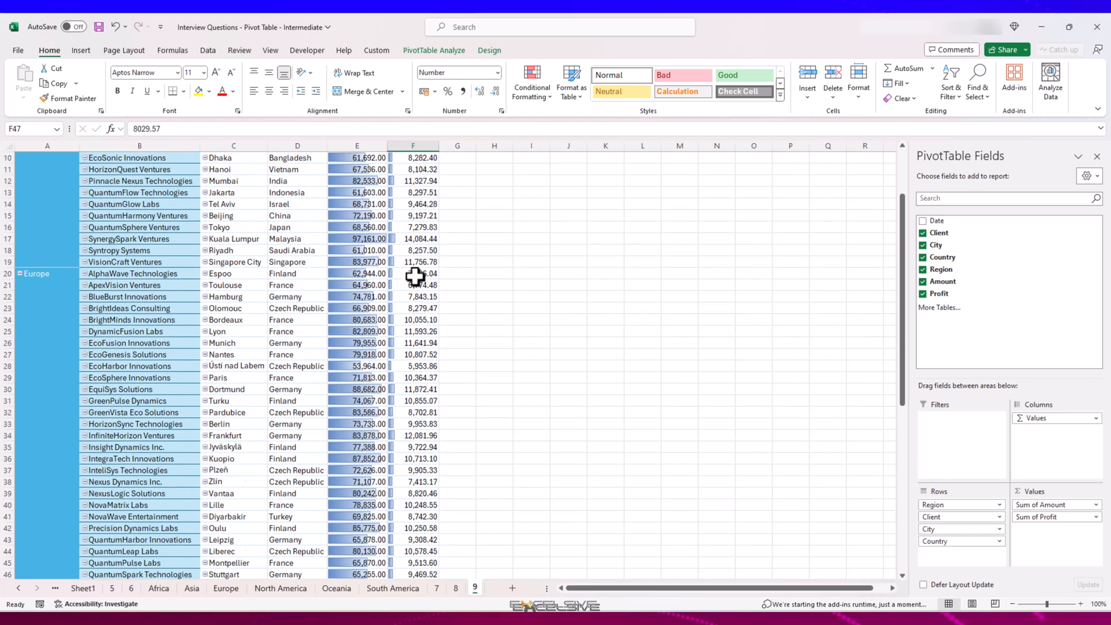
{"action": "scroll", "coordinate": [415, 277], "scroll_direction": "up", "scroll_amount": 7}
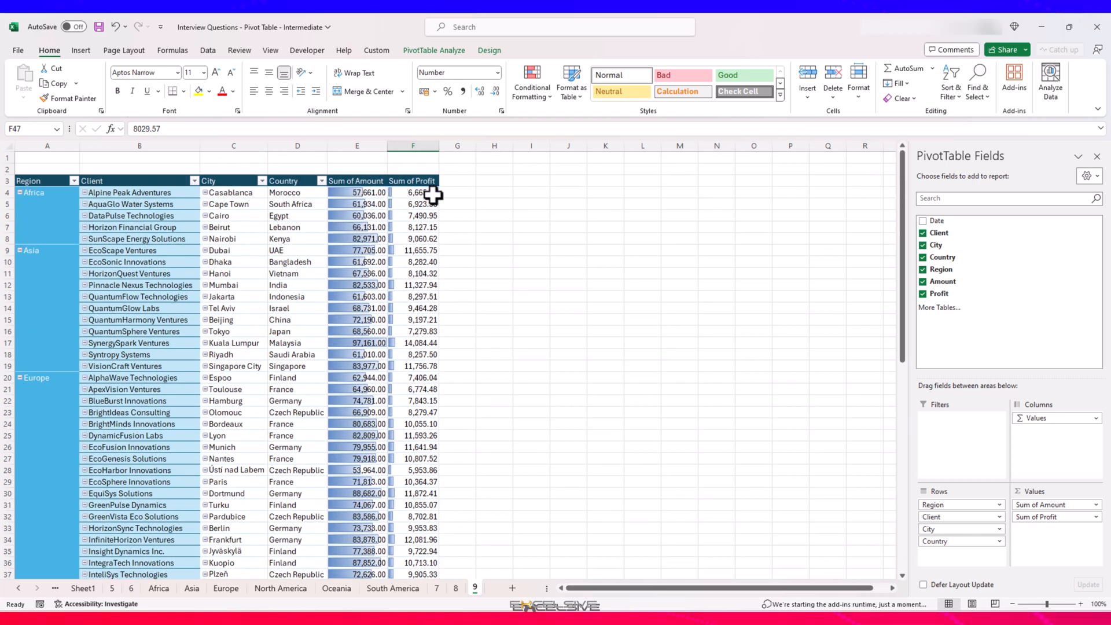
{"action": "left_click", "coordinate": [353, 193]}
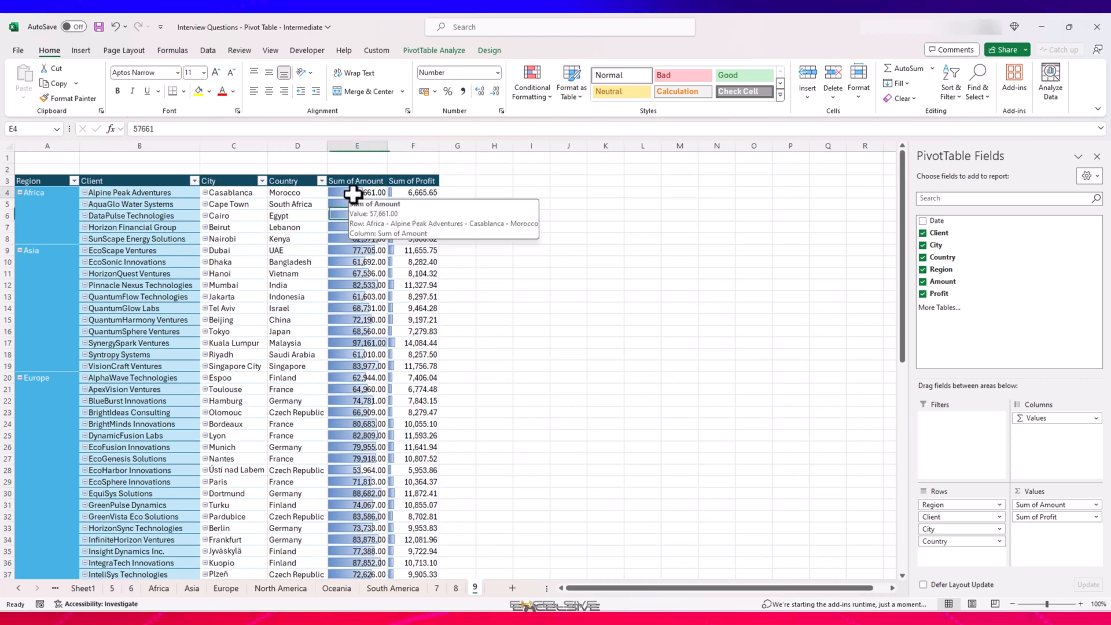
{"action": "left_click", "coordinate": [409, 285]}
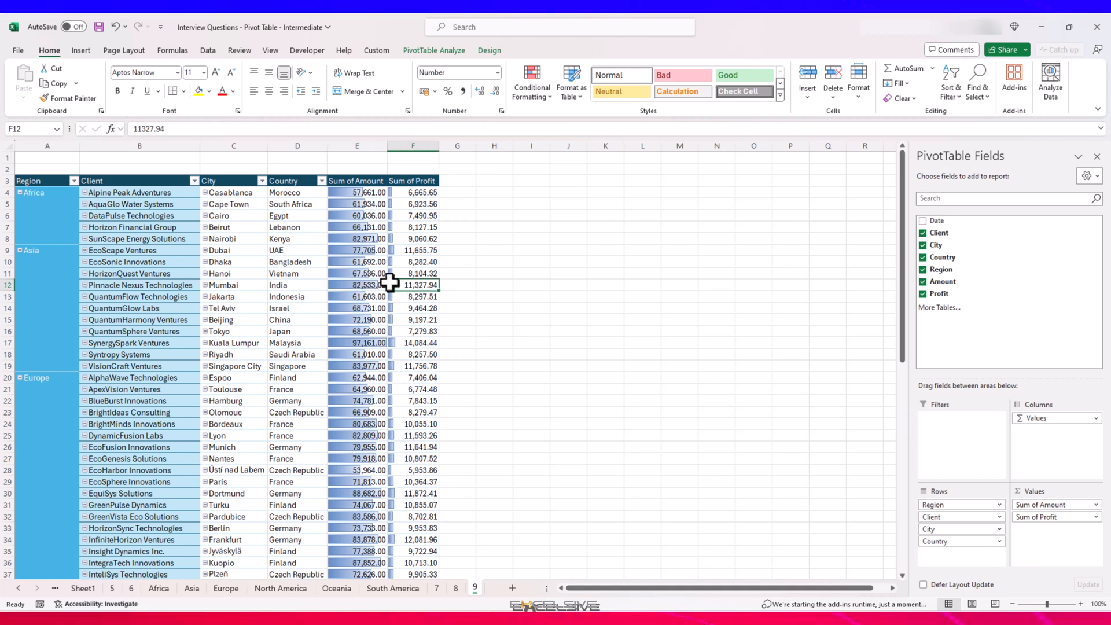
Step: Undo the data bars shared by both value columns and apply blue gradient-fill data bars to the Sum of Profit values only, F4:F73
{"action": "key", "text": "ctrl+z"}
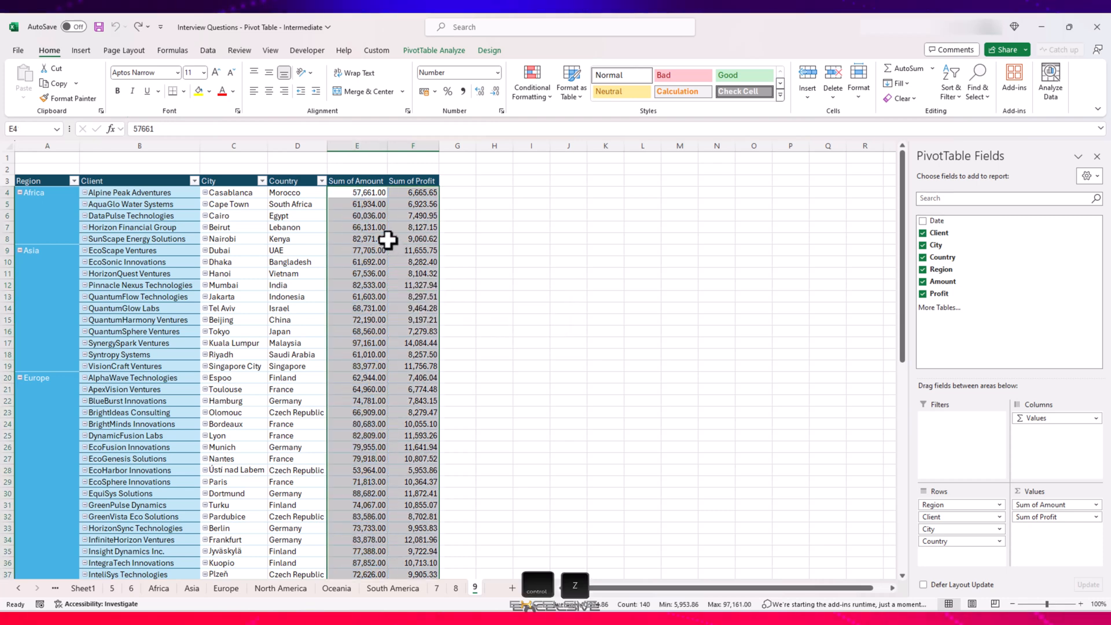
{"action": "left_click", "coordinate": [365, 194]}
{"action": "left_click", "coordinate": [414, 193]}
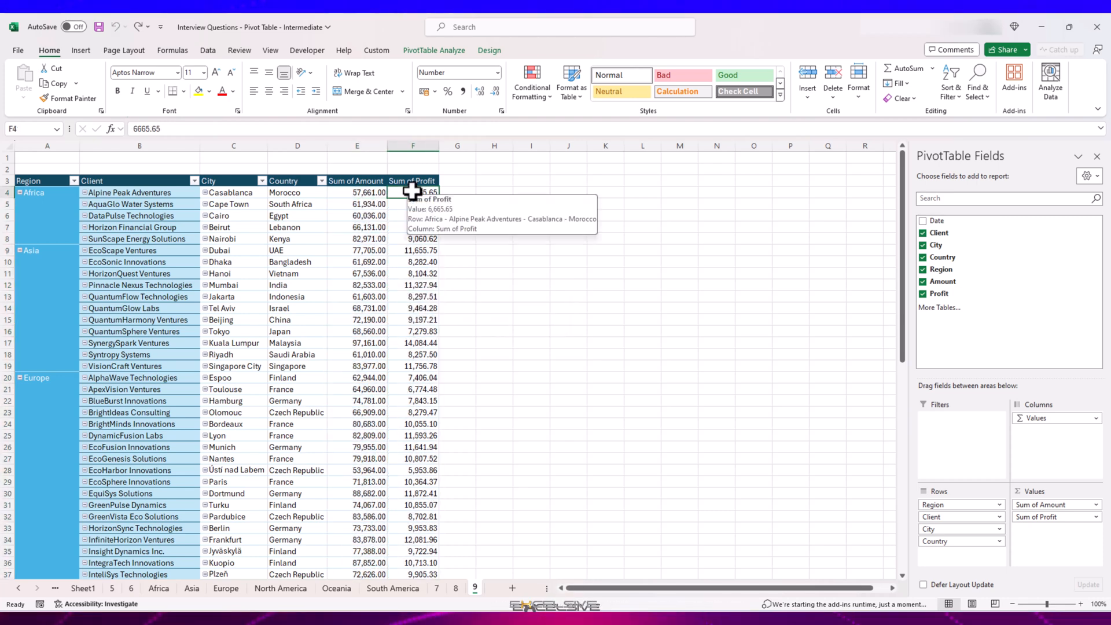
{"action": "key", "text": "ctrl+shift+Down"}
{"action": "left_click", "coordinate": [548, 84]}
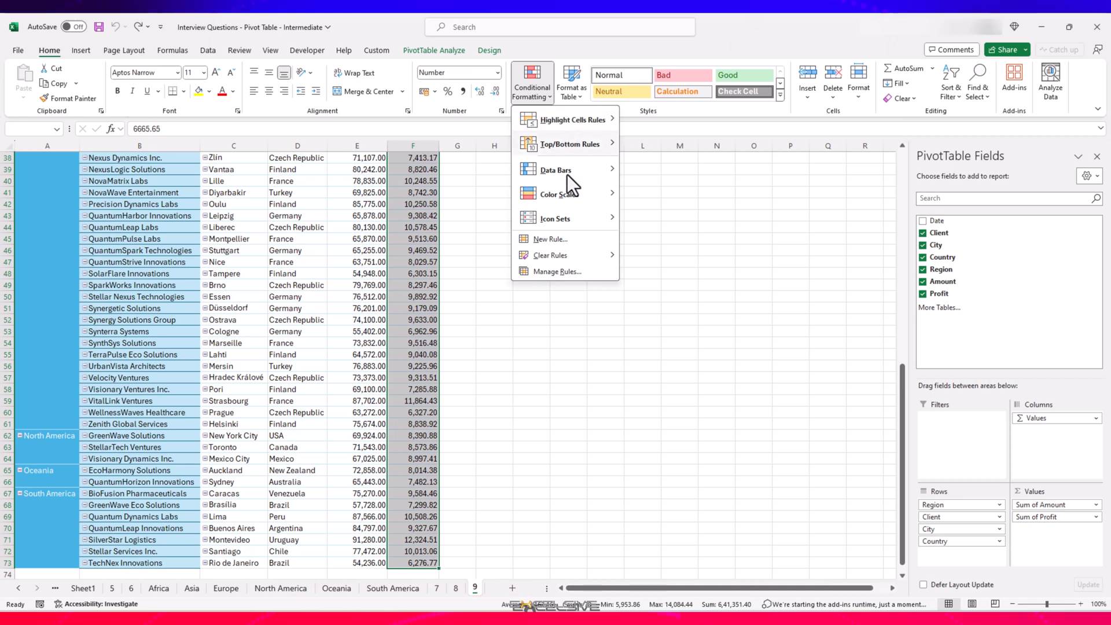
{"action": "mouse_move", "coordinate": [568, 174]}
{"action": "left_click", "coordinate": [634, 187]}
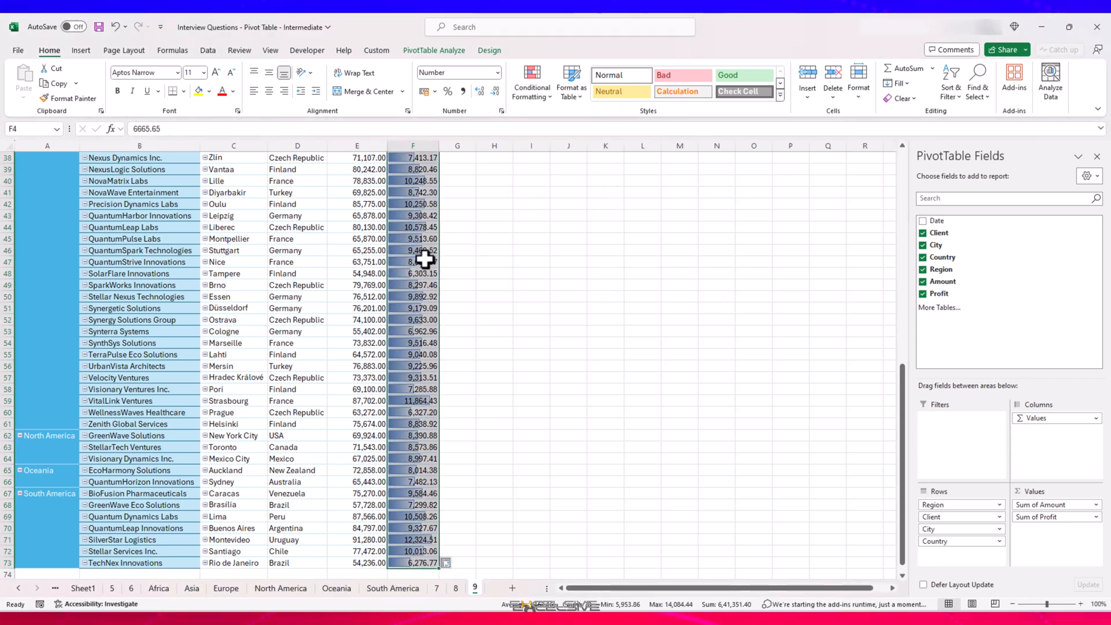
{"action": "scroll", "coordinate": [425, 260], "scroll_direction": "up", "scroll_amount": 12}
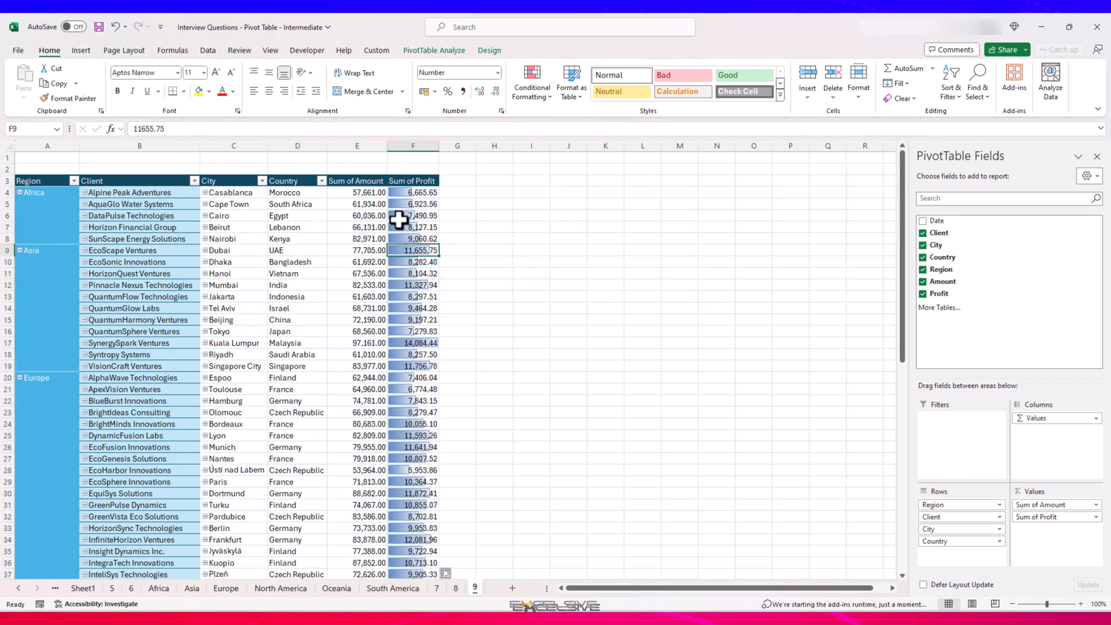
Step: Apply green gradient-fill data bars to the Sum of Amount values only, E4:E73
{"action": "left_click", "coordinate": [375, 191]}
{"action": "key", "text": "ctrl+shift+Down"}
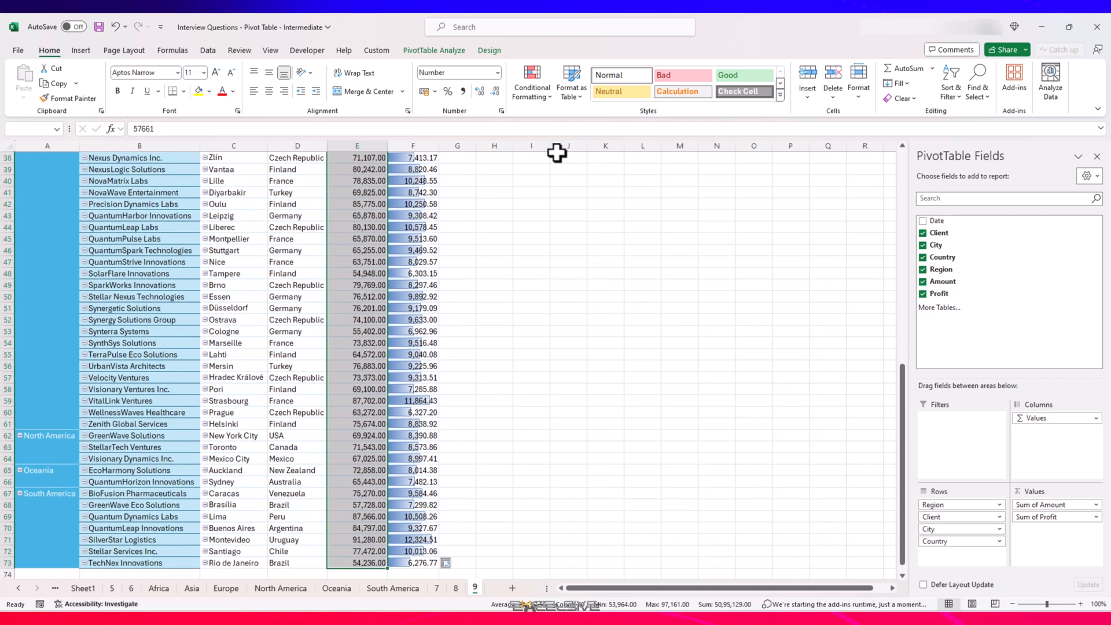
{"action": "left_click", "coordinate": [540, 96]}
{"action": "mouse_move", "coordinate": [570, 175]}
{"action": "mouse_move", "coordinate": [610, 191]}
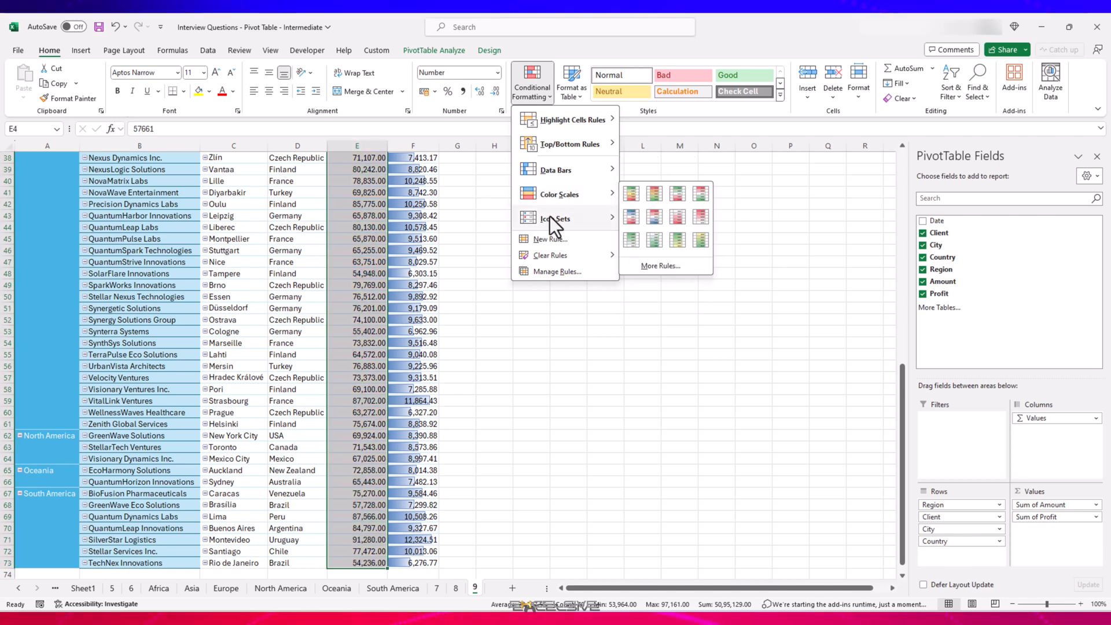
{"action": "mouse_move", "coordinate": [557, 172]}
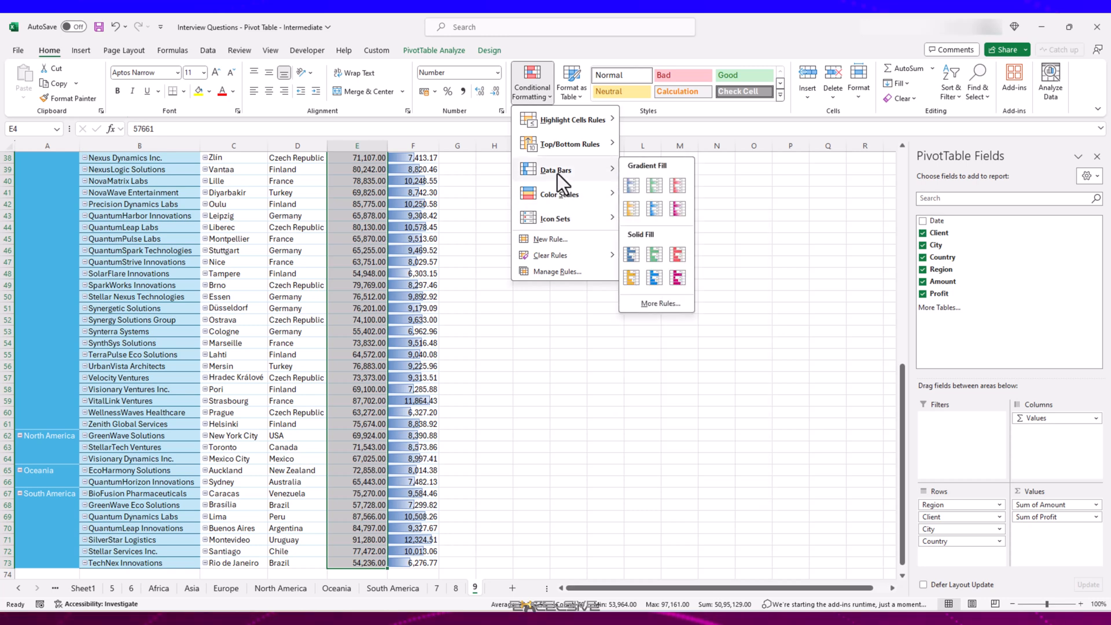
{"action": "left_click", "coordinate": [653, 186]}
{"action": "left_click", "coordinate": [371, 356]}
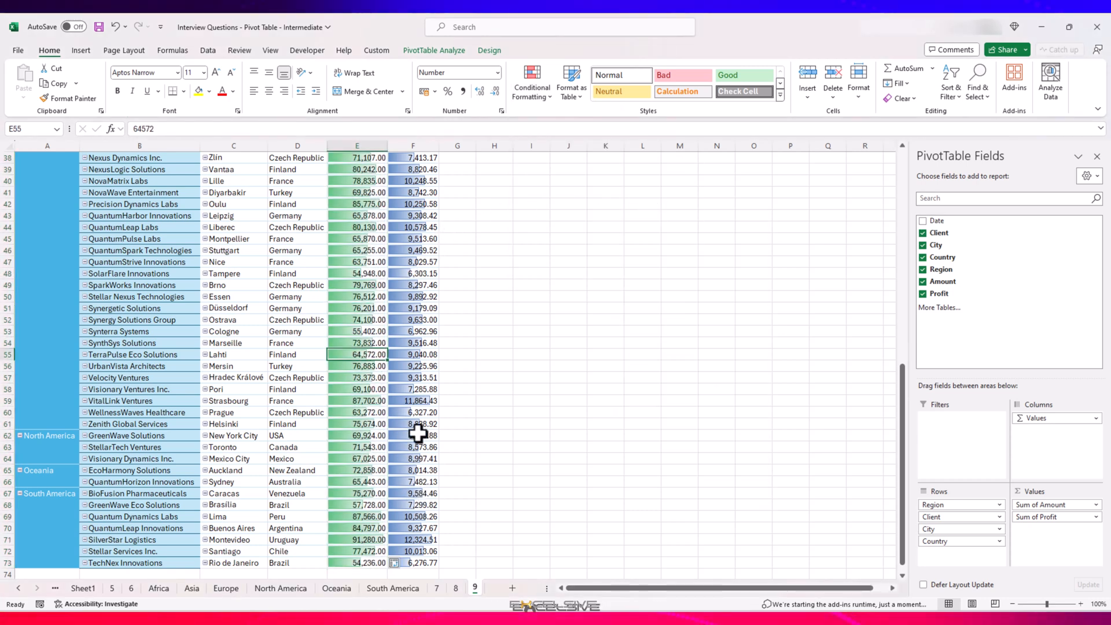
{"action": "scroll", "coordinate": [422, 449], "scroll_direction": "up", "scroll_amount": 12}
{"action": "scroll", "coordinate": [409, 382], "scroll_direction": "up", "scroll_amount": 1}
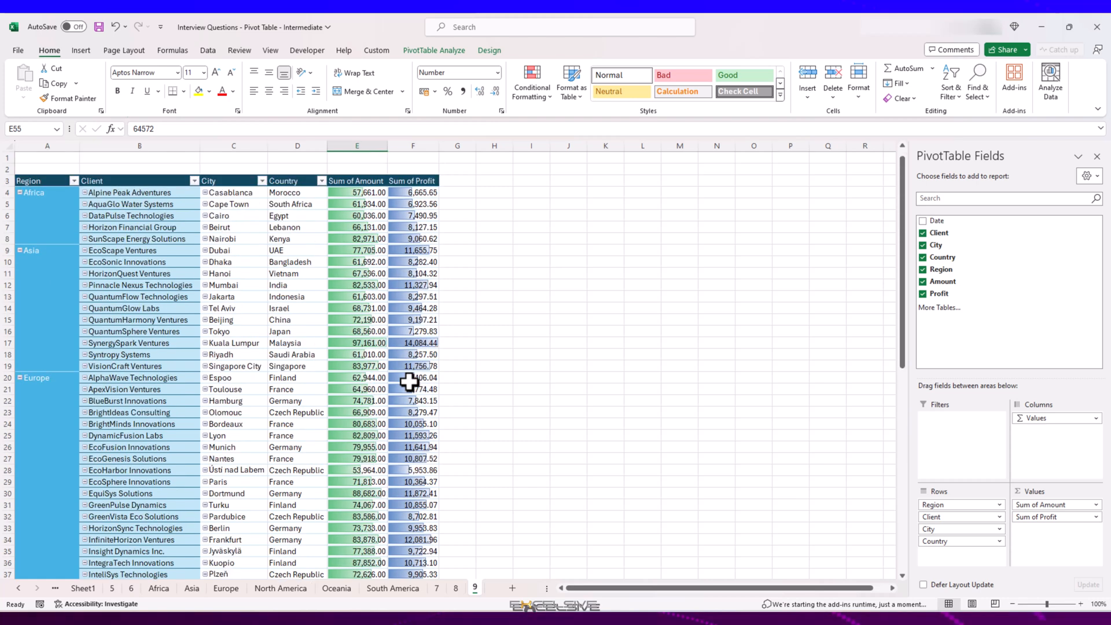